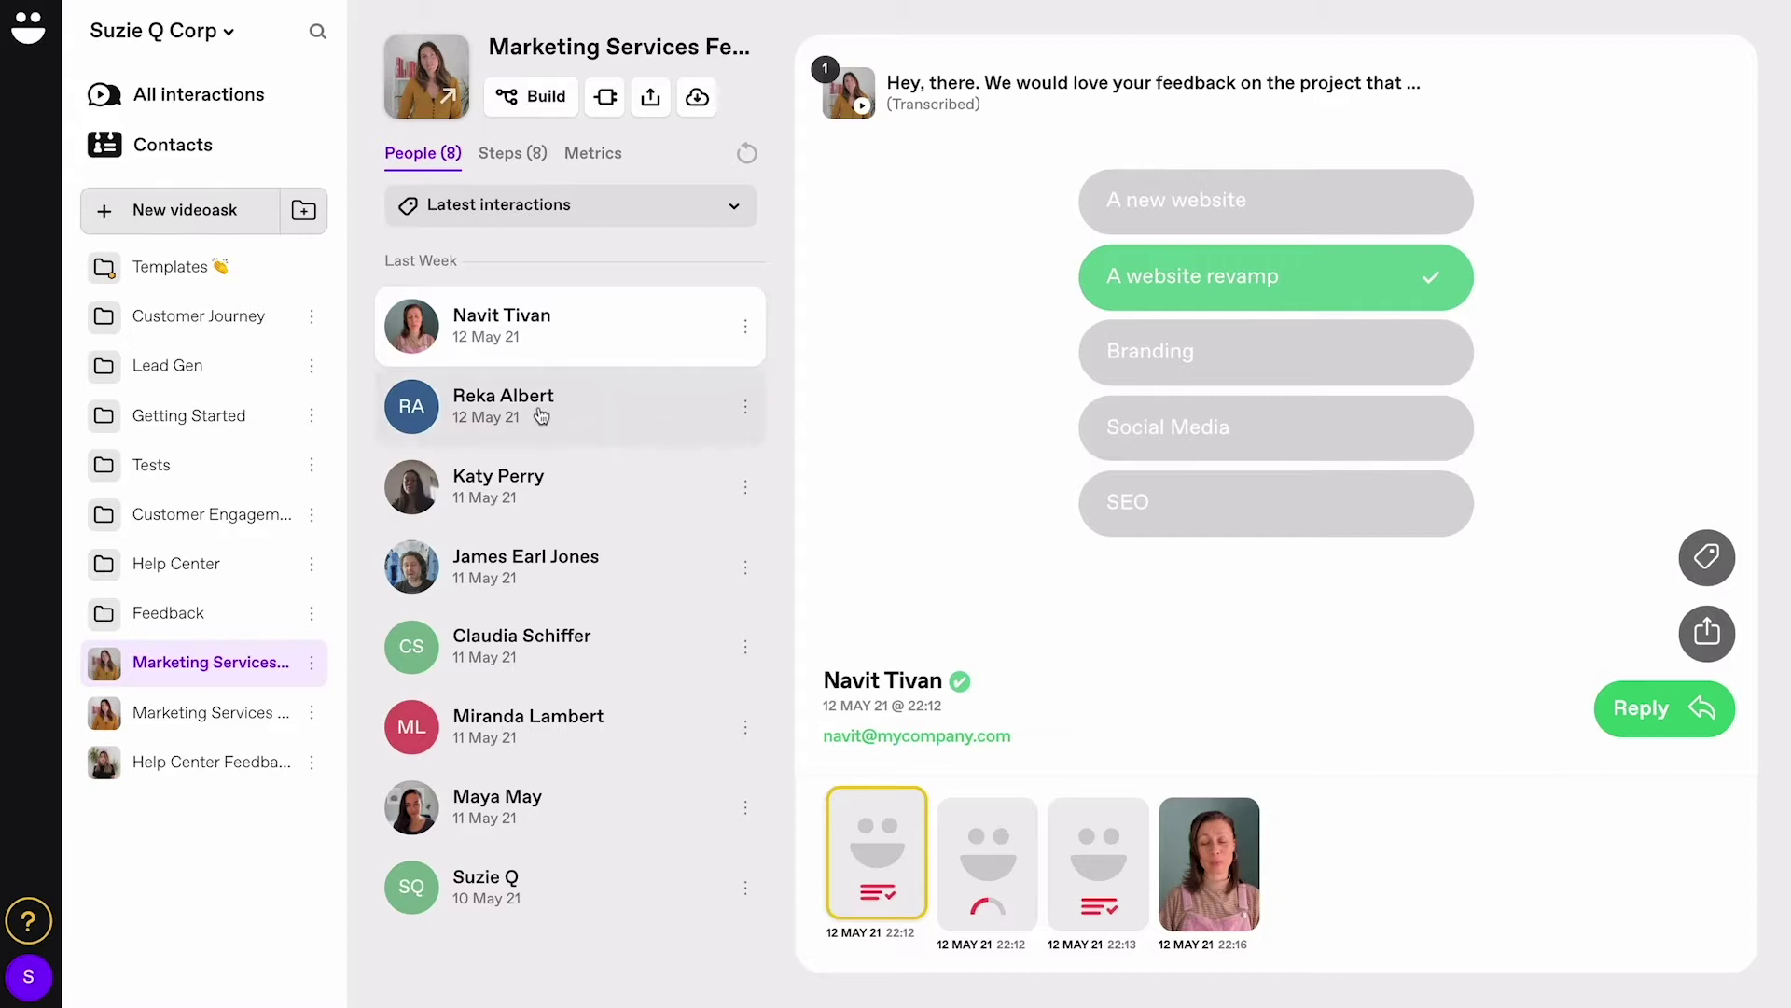
# Review several respondents' poll answers, including the passive's score, then play the promoter's video answer.
pyautogui.click(542, 415)
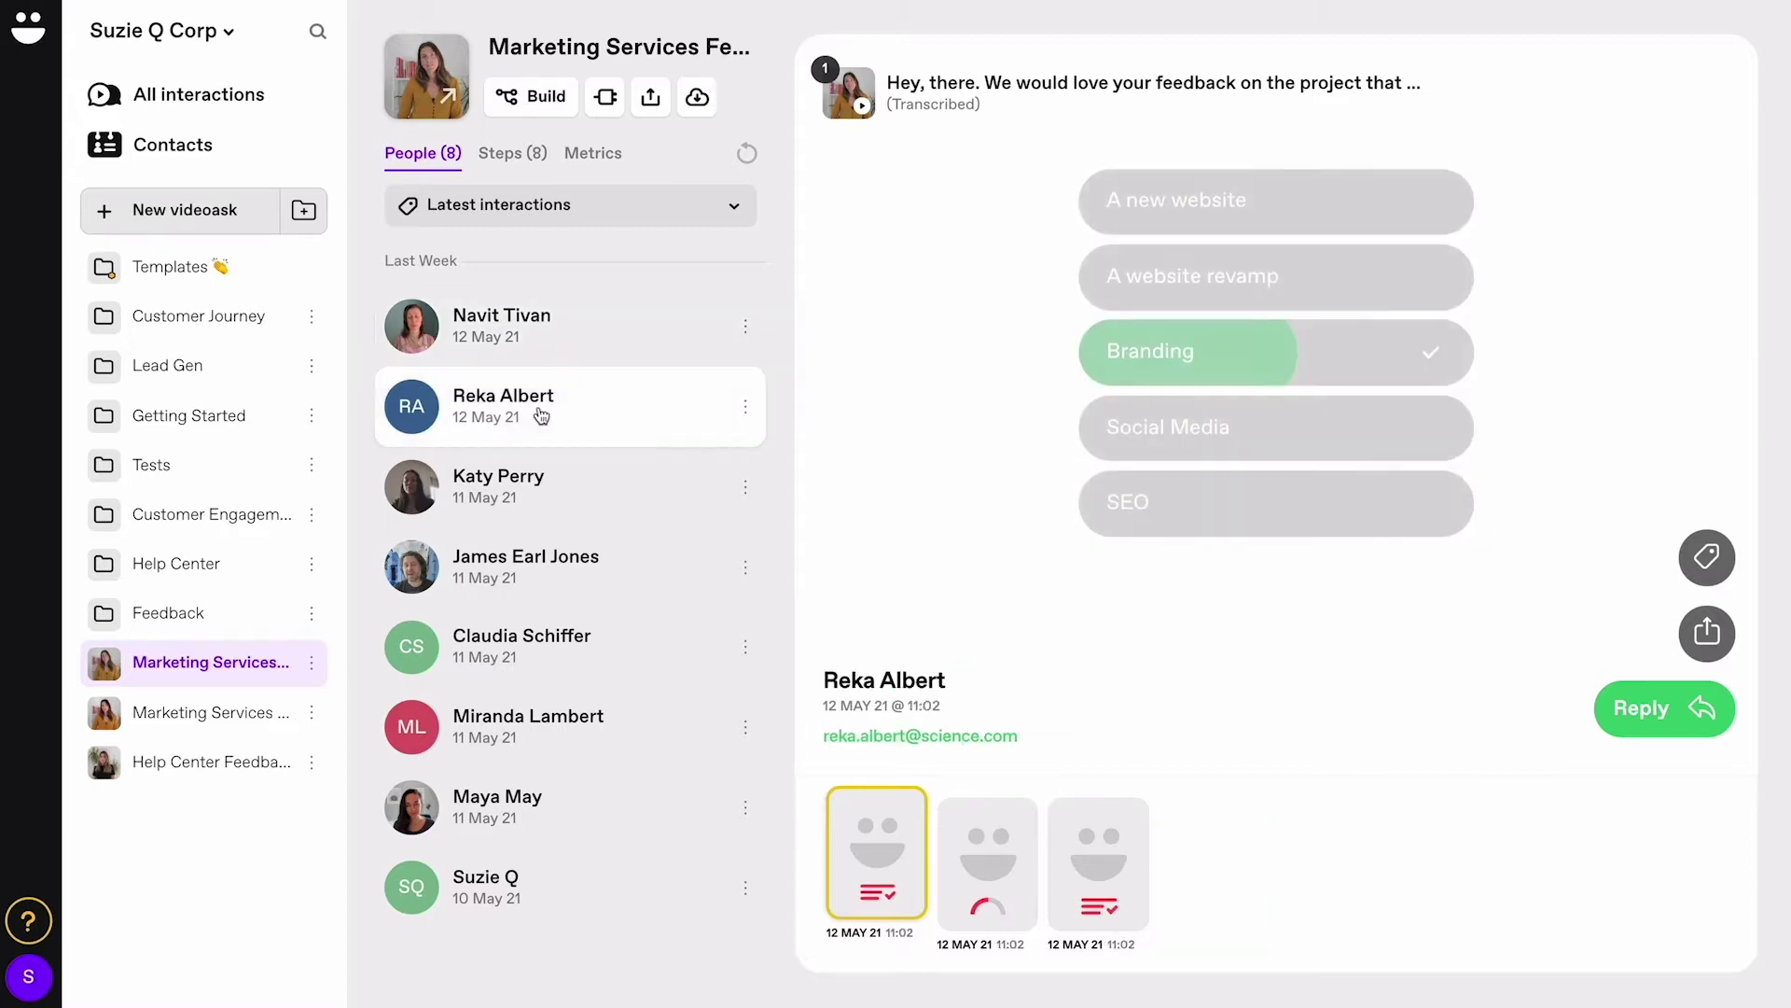
pyautogui.click(535, 497)
pyautogui.click(574, 560)
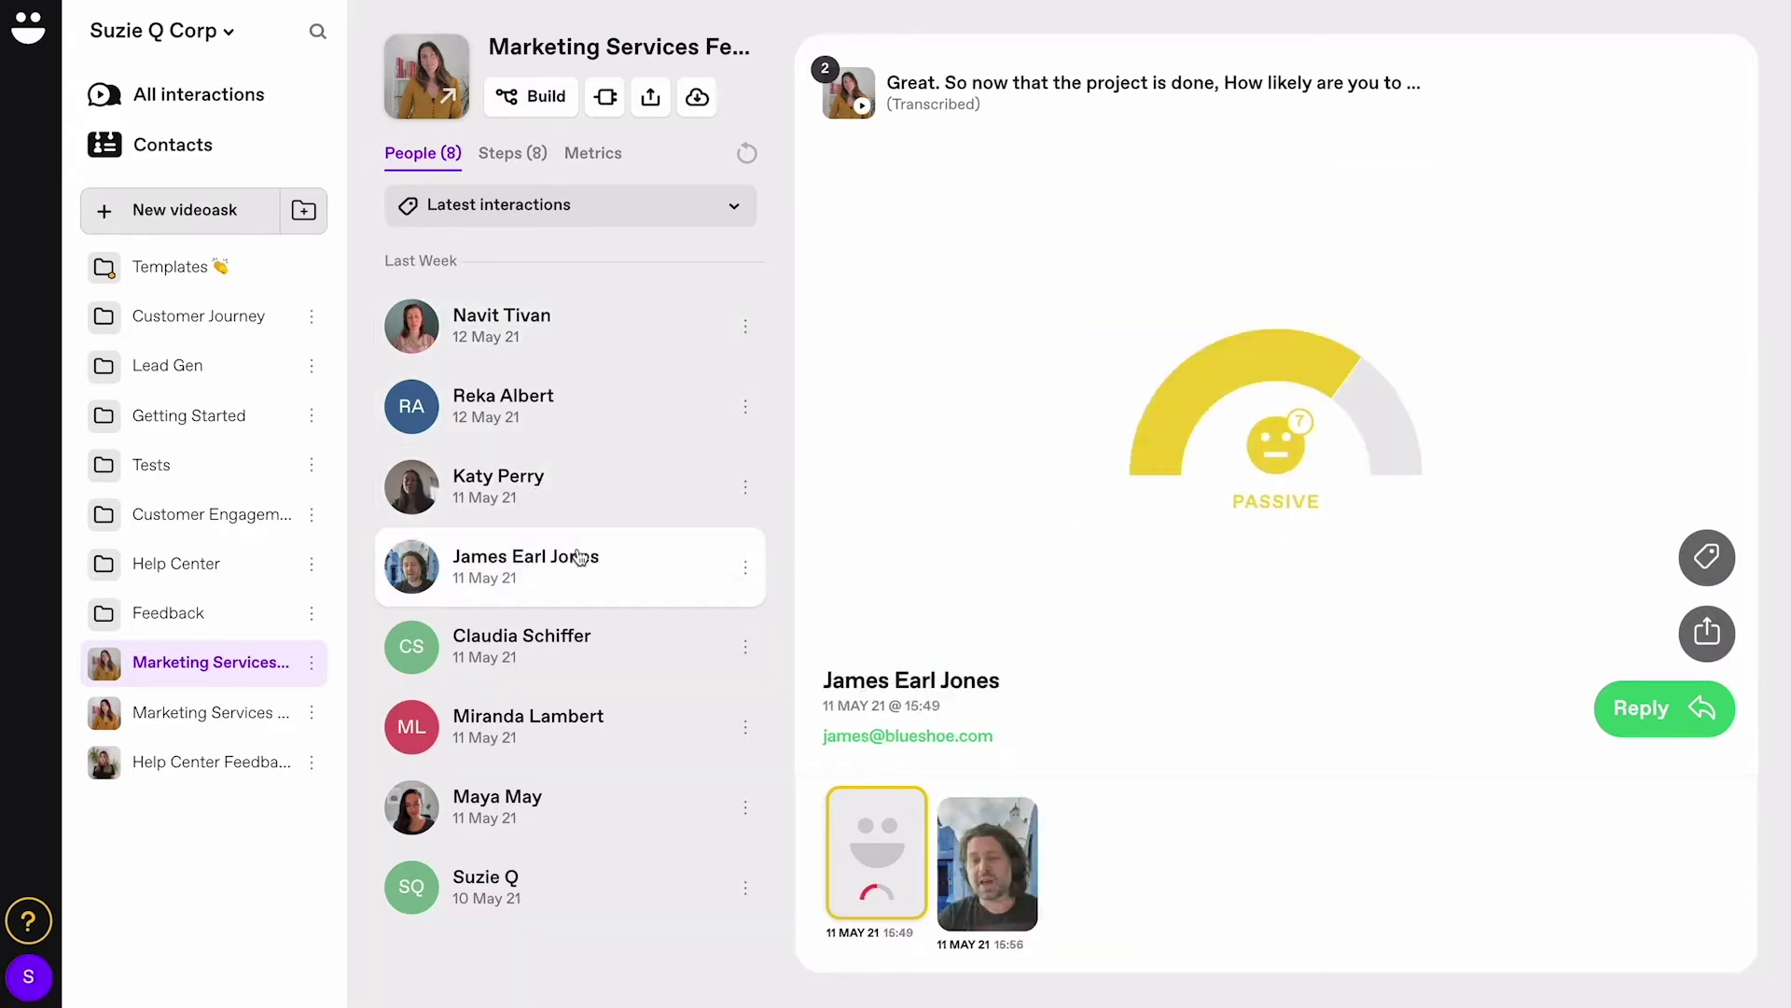
pyautogui.click(528, 815)
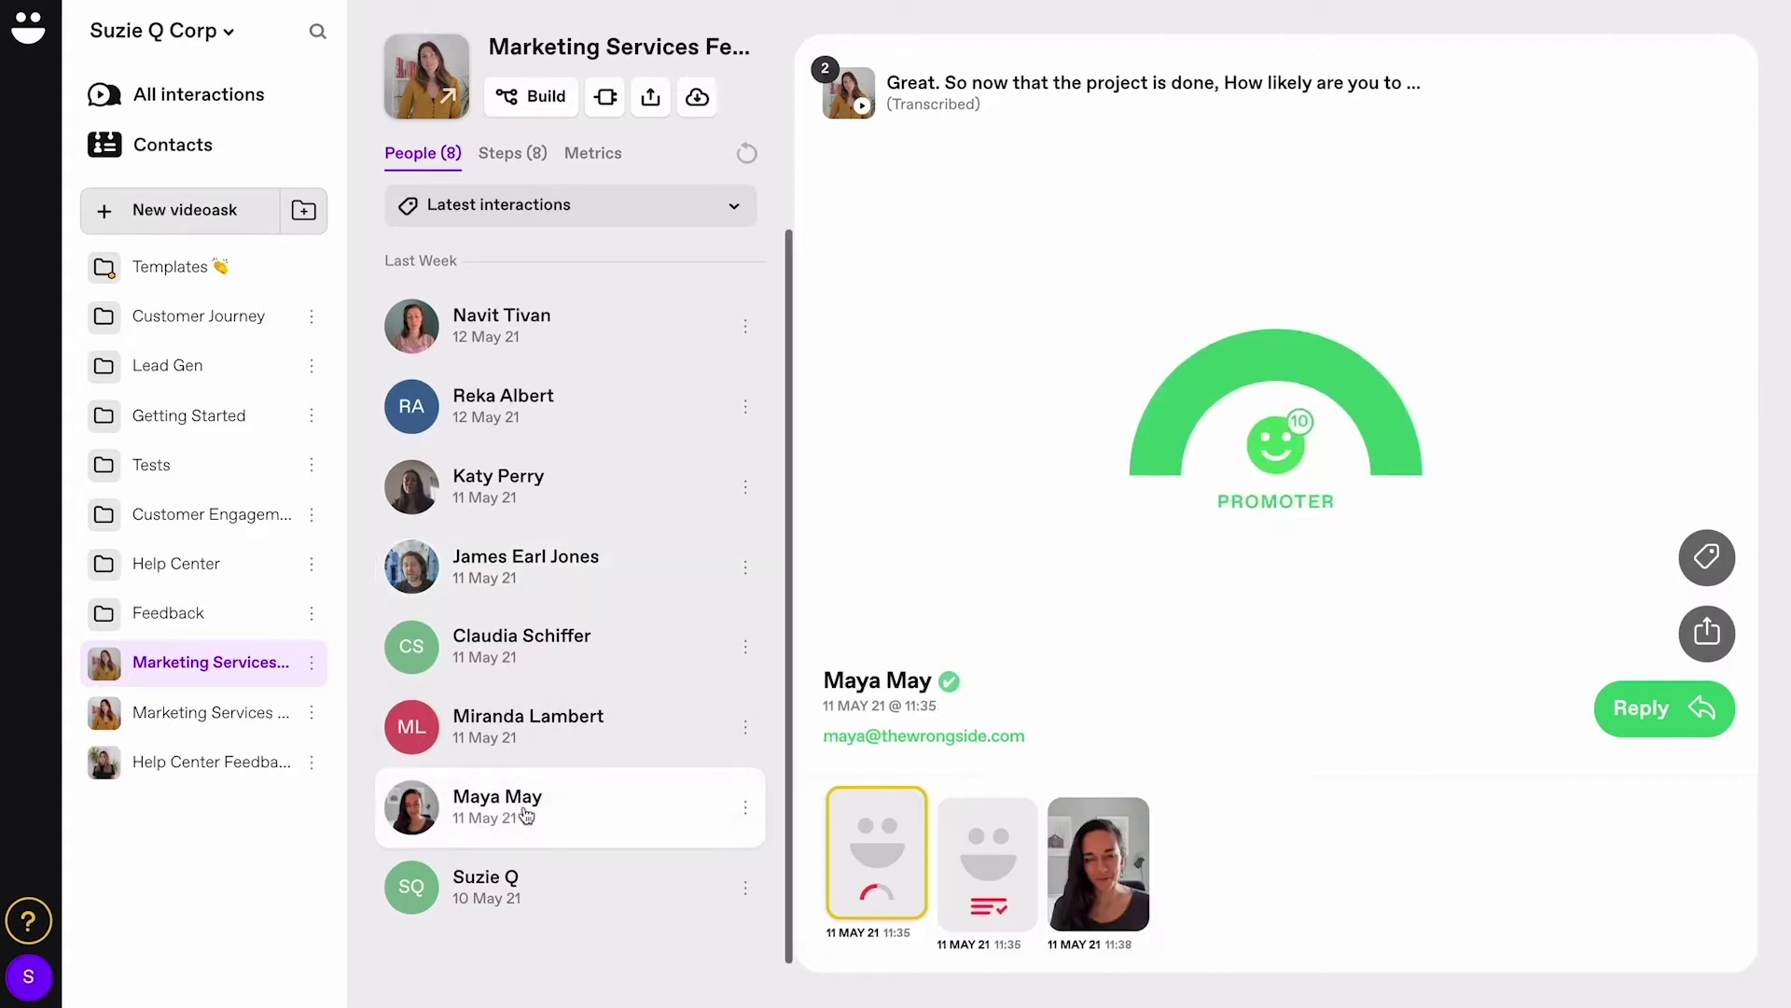
pyautogui.click(1072, 863)
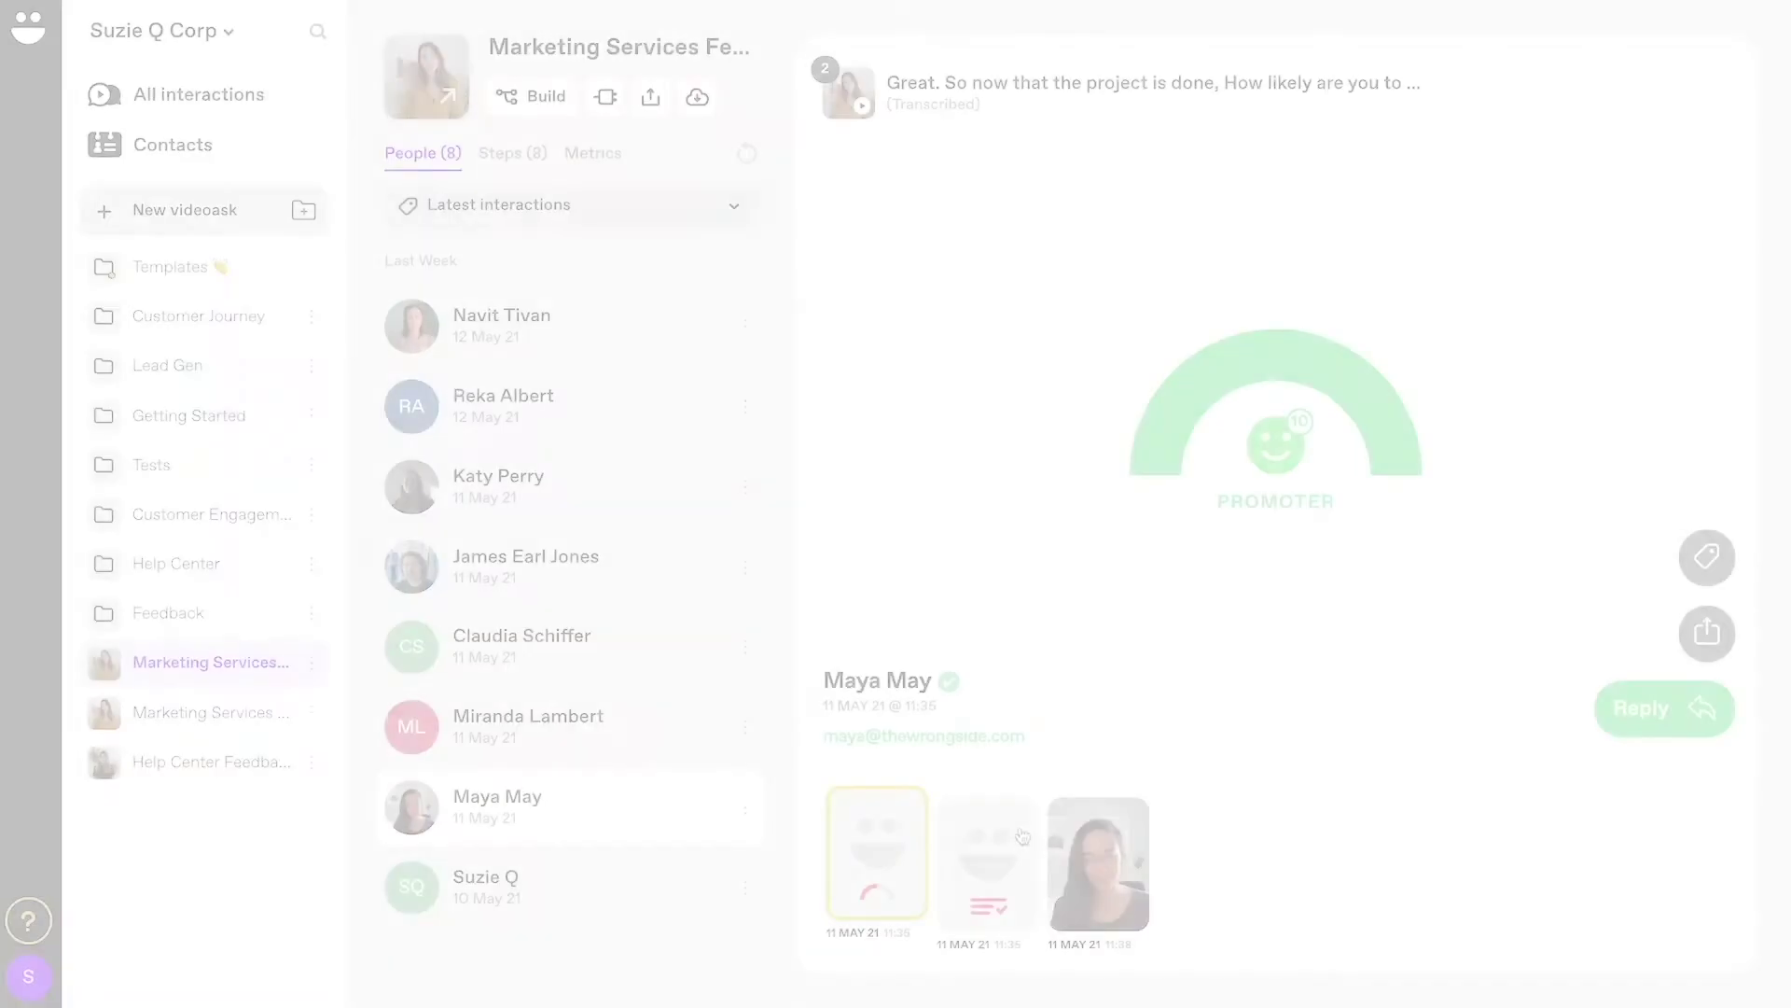
# Create a new 'Testimonial' tag and apply it to the promoter's response.
pyautogui.click(1705, 555)
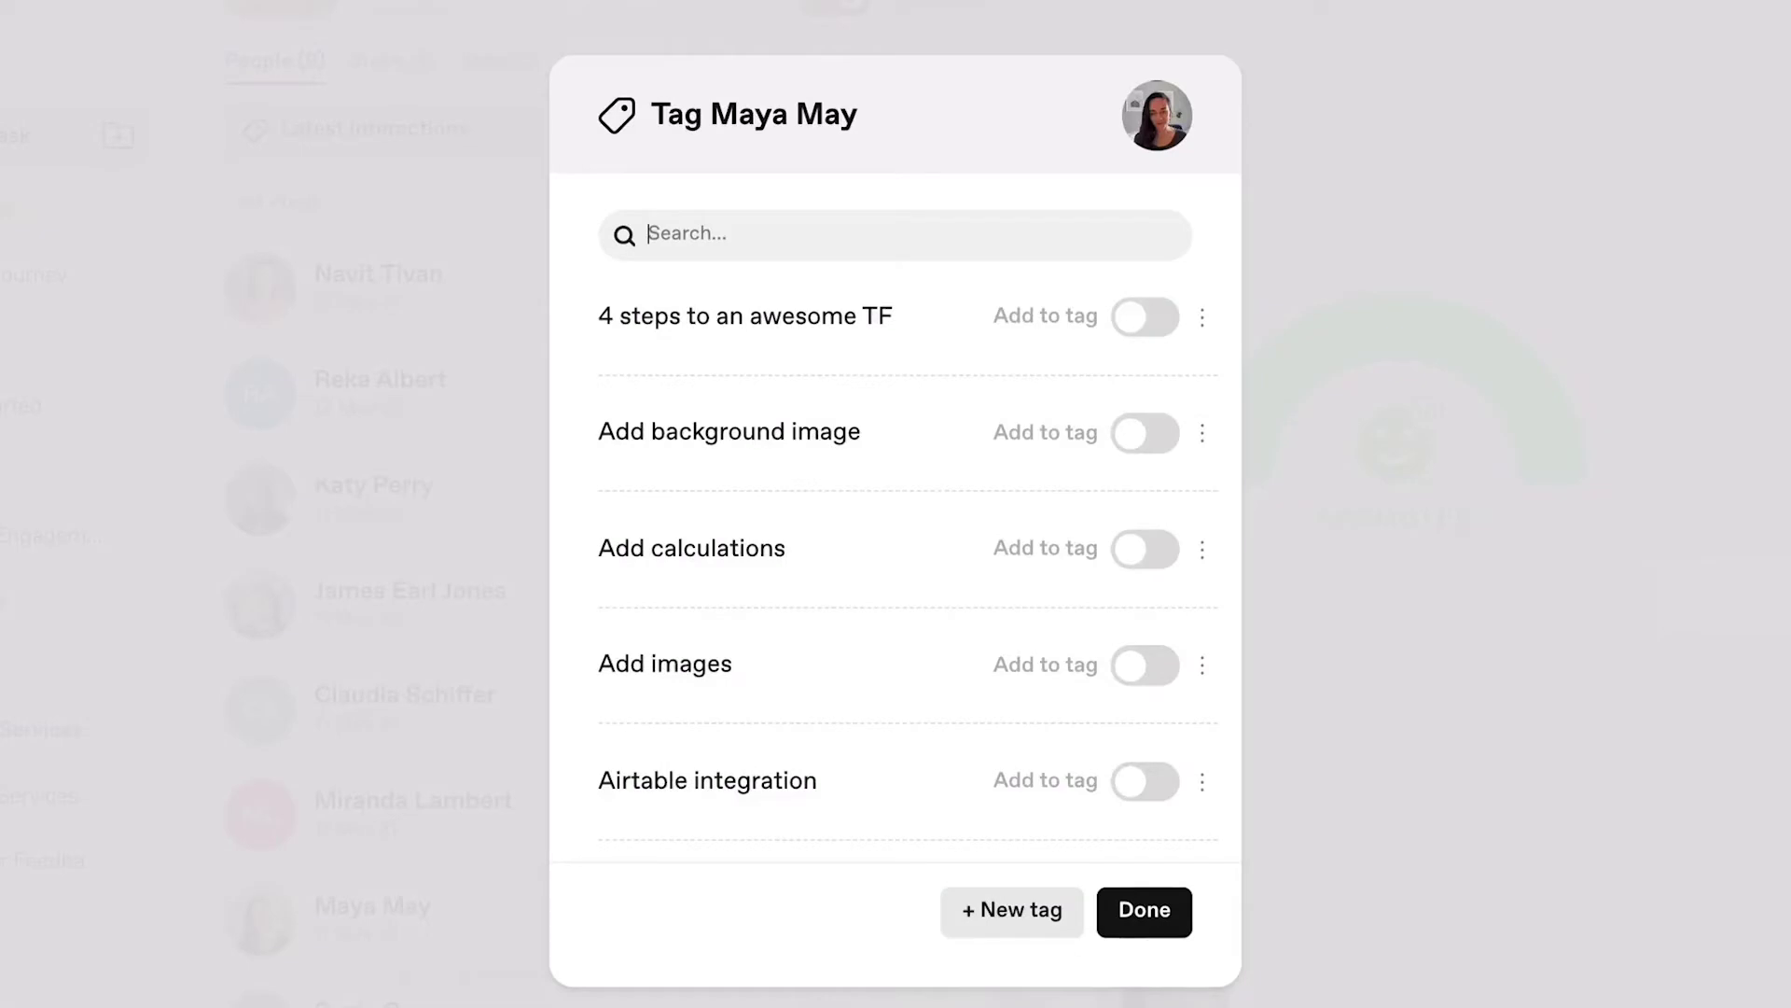
pyautogui.write('Testimonial')
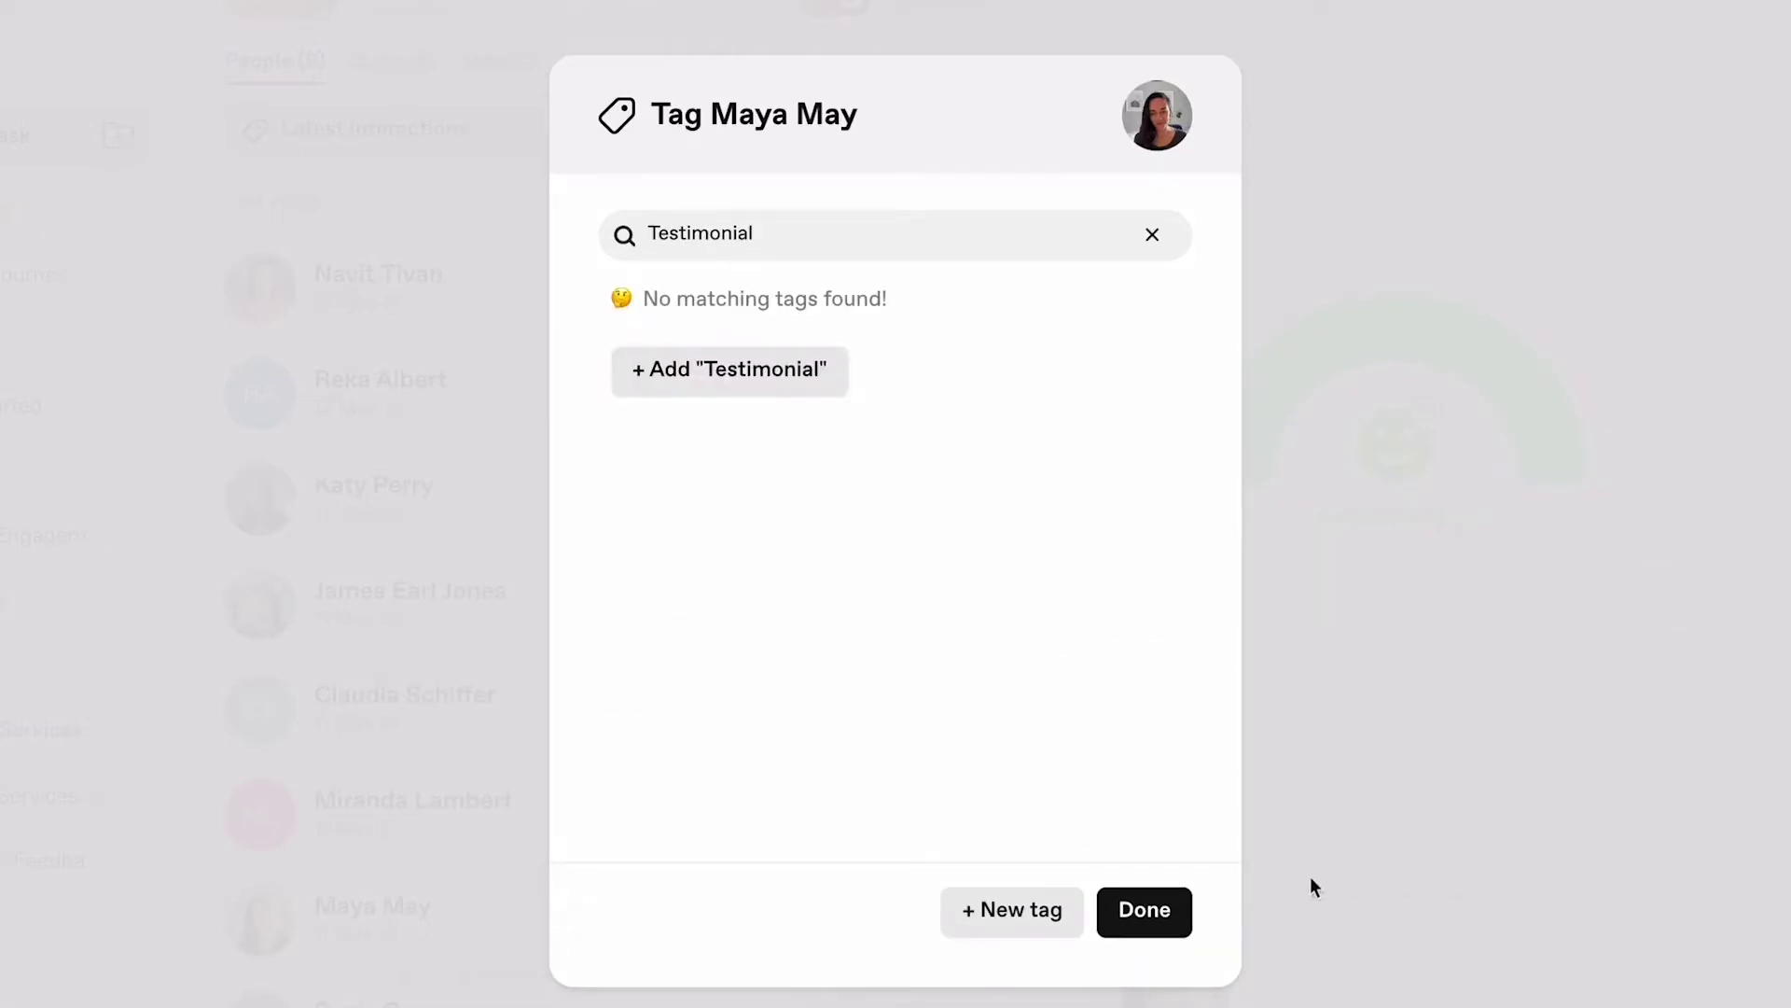
pyautogui.click(701, 378)
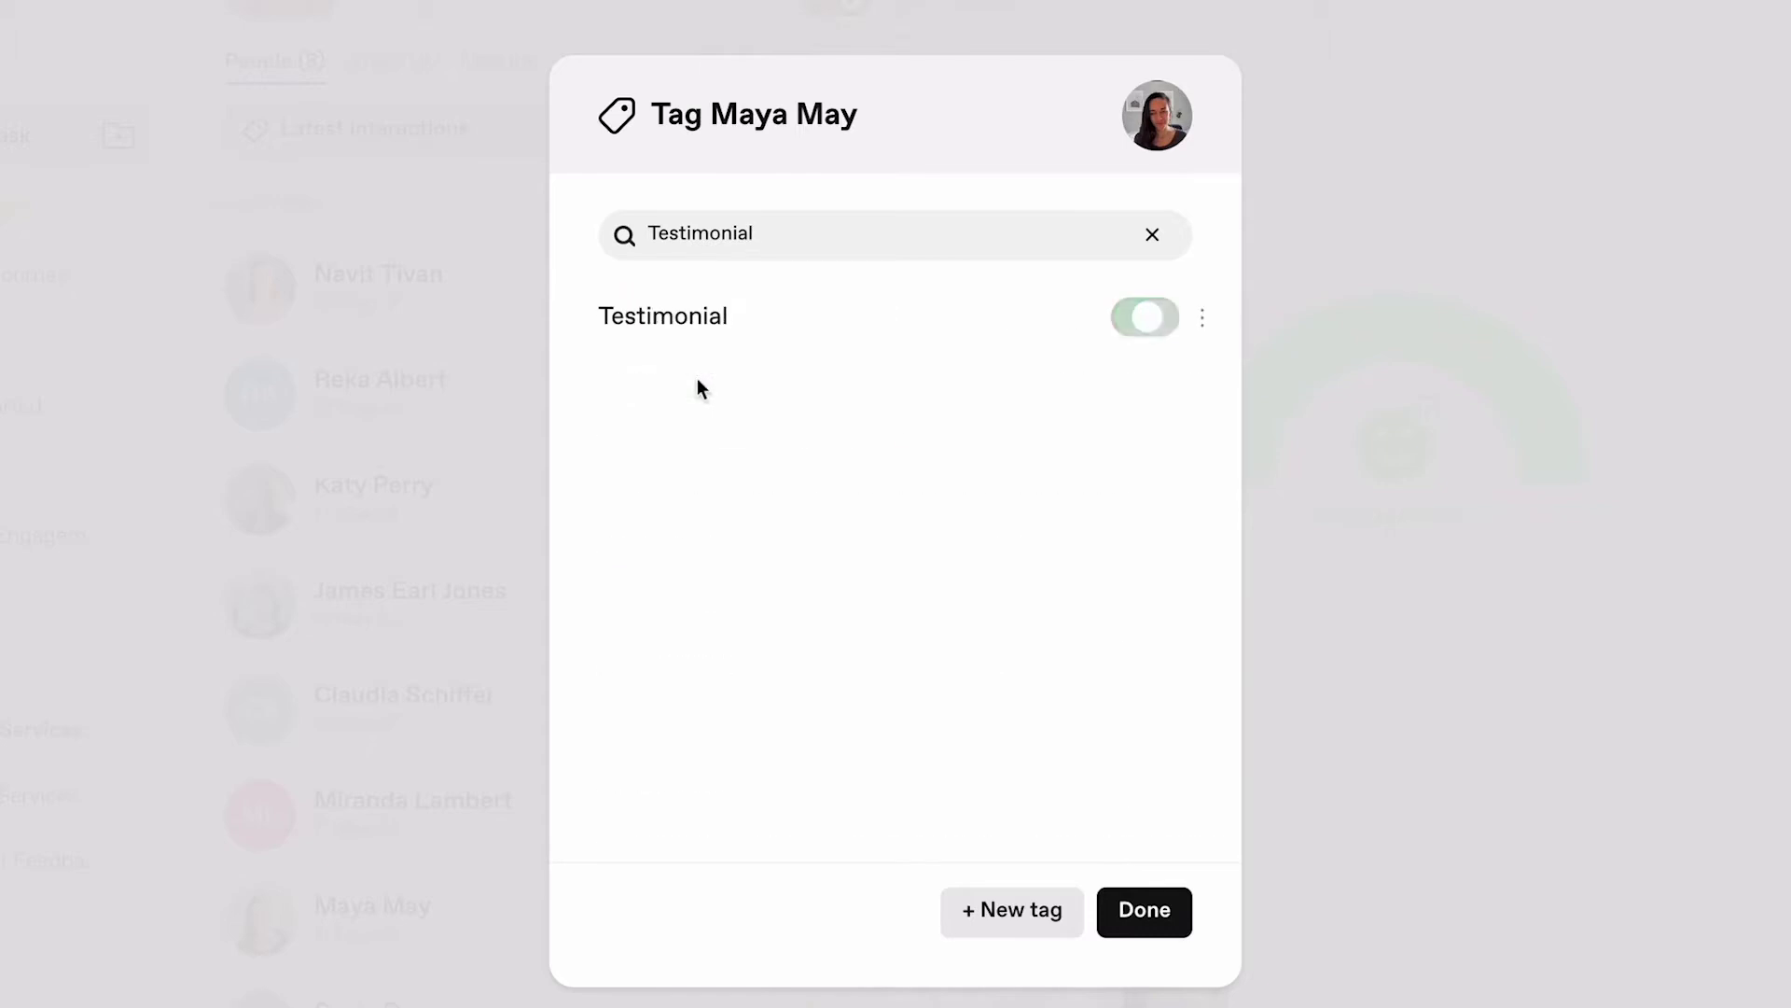
pyautogui.click(1141, 916)
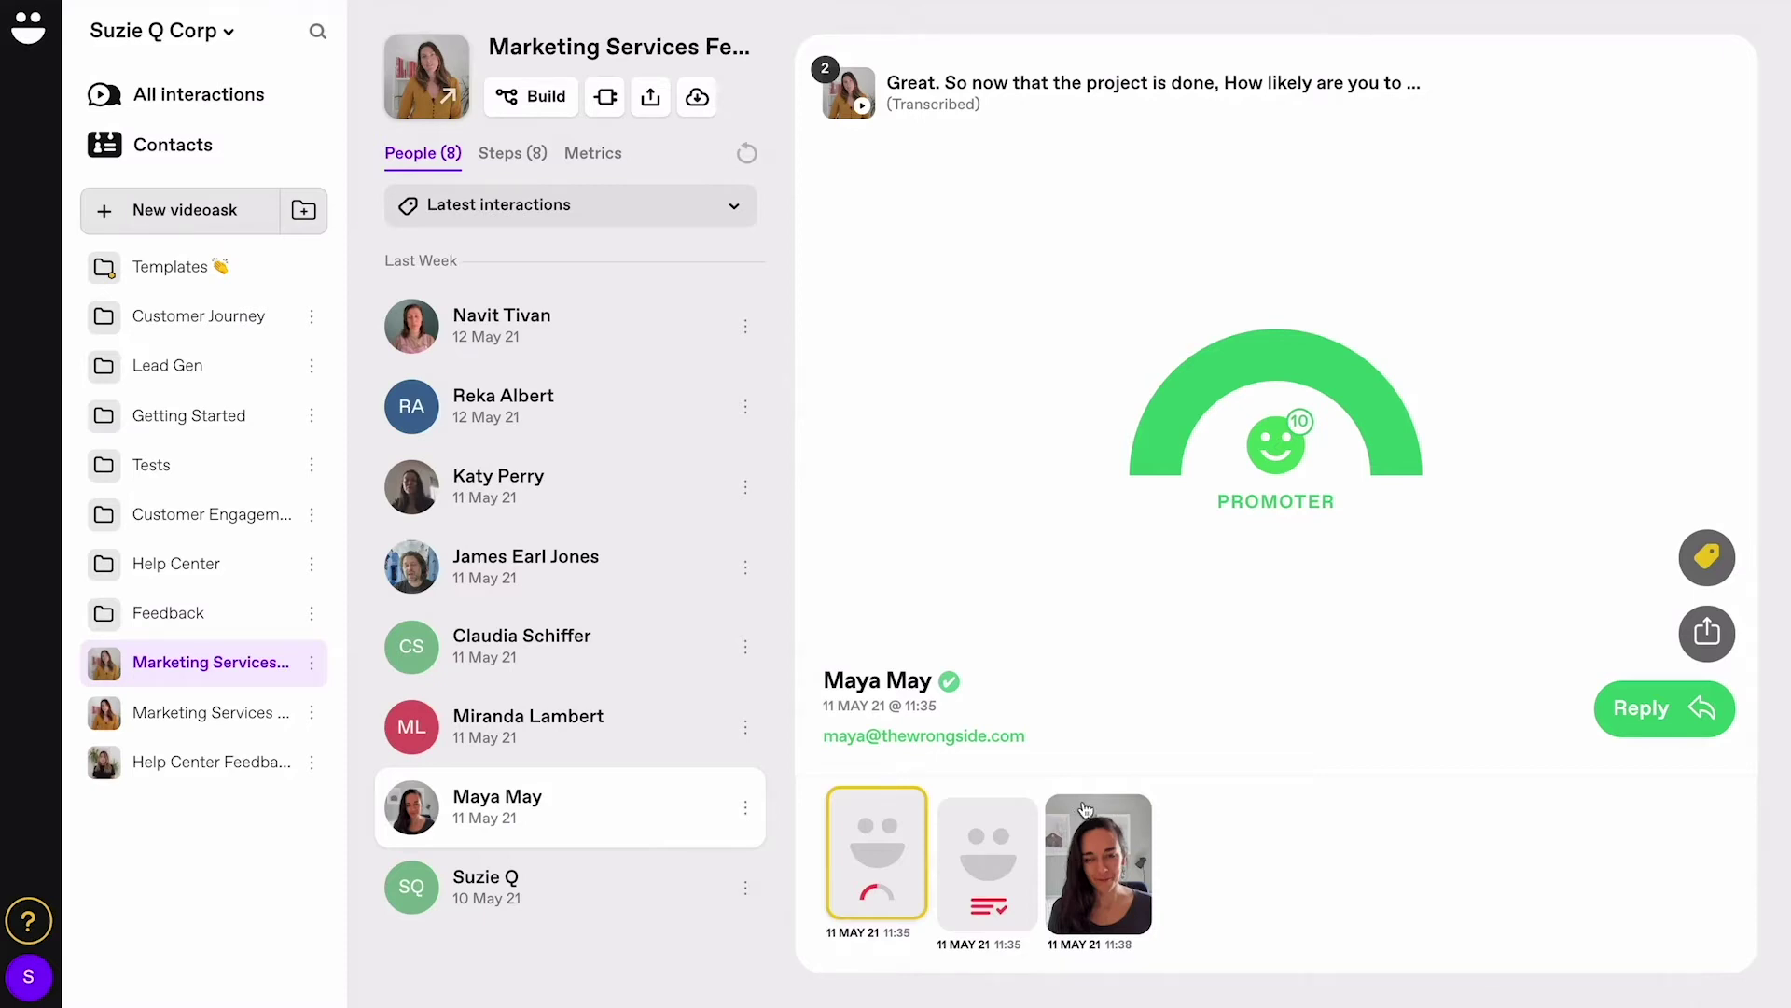
# Reopen the Marketing Services videoask's Steps results and view step 2's NPS score of 63.
pyautogui.click(211, 134)
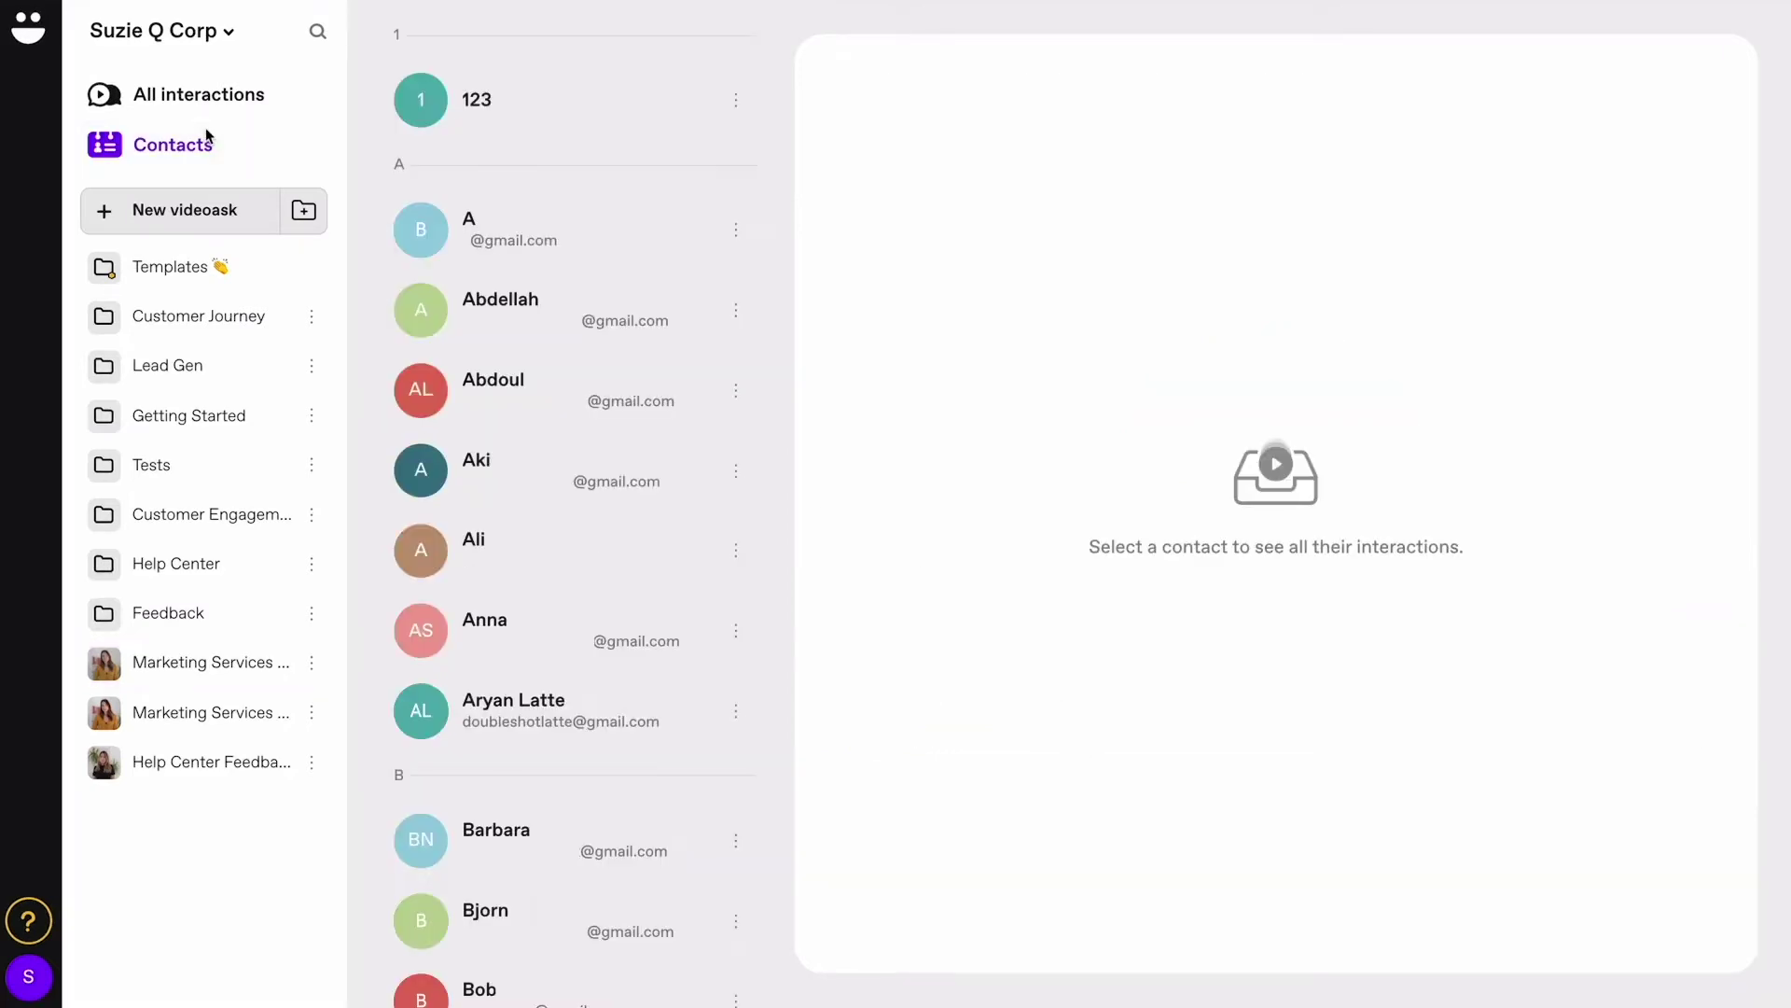
pyautogui.click(178, 677)
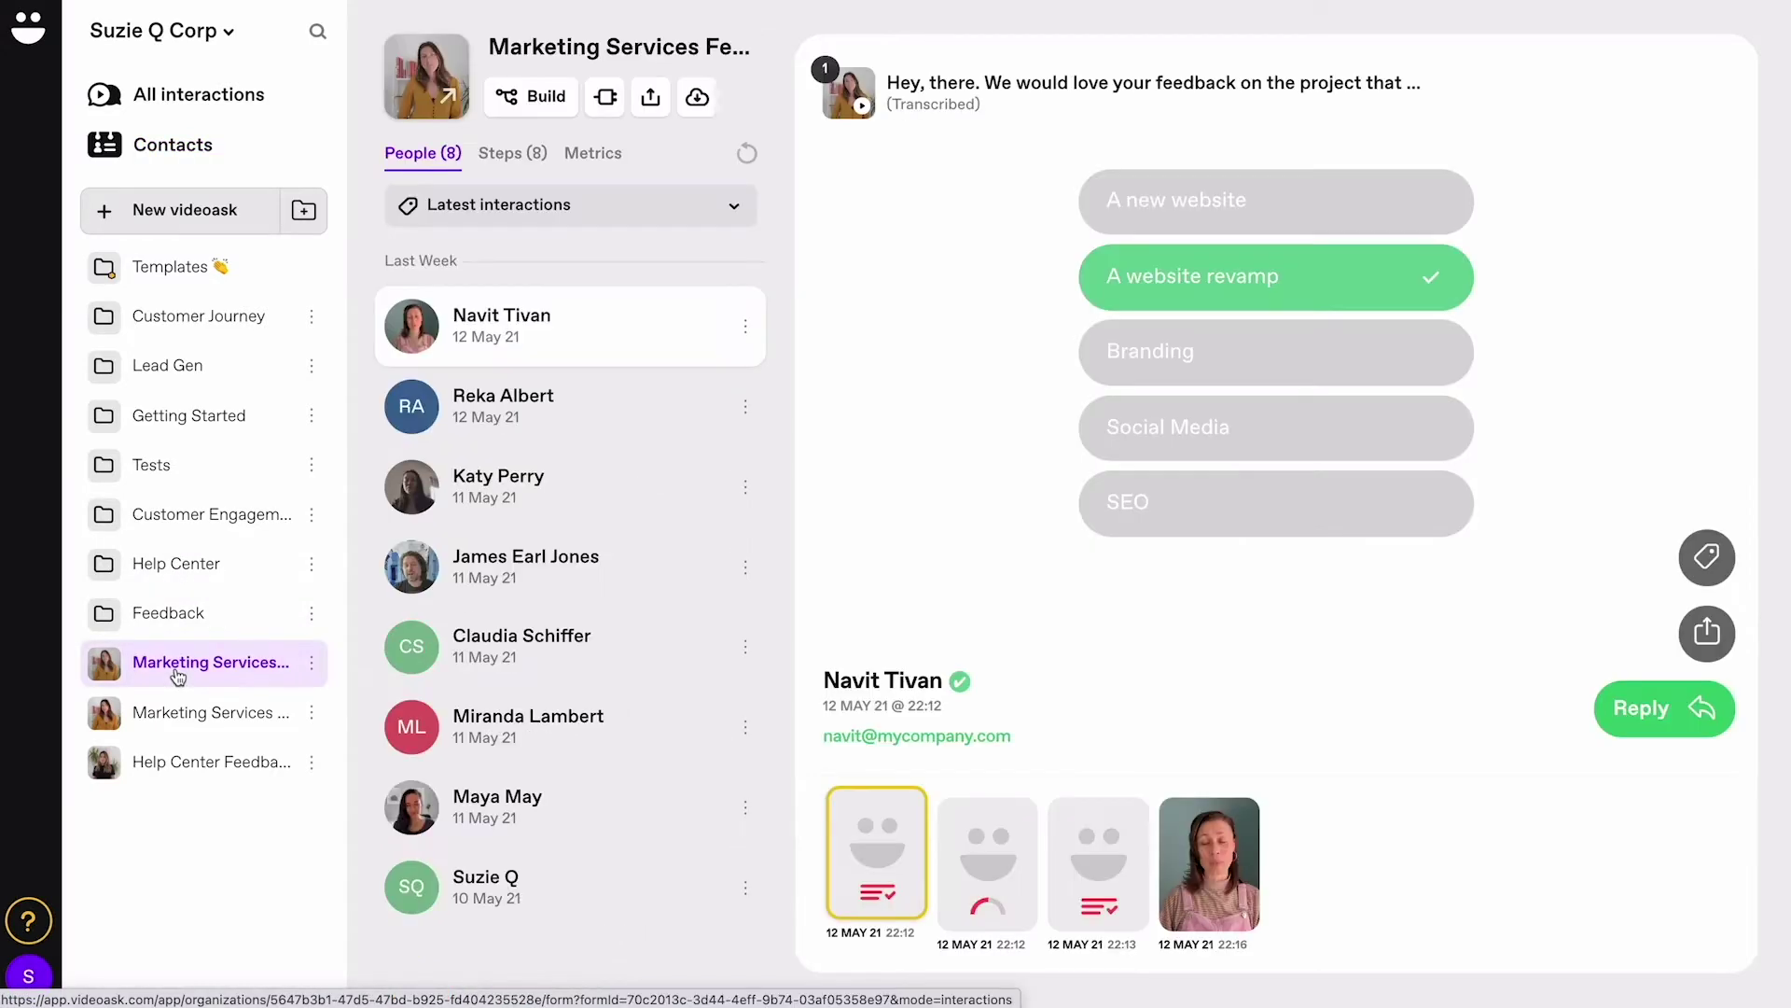
pyautogui.click(530, 160)
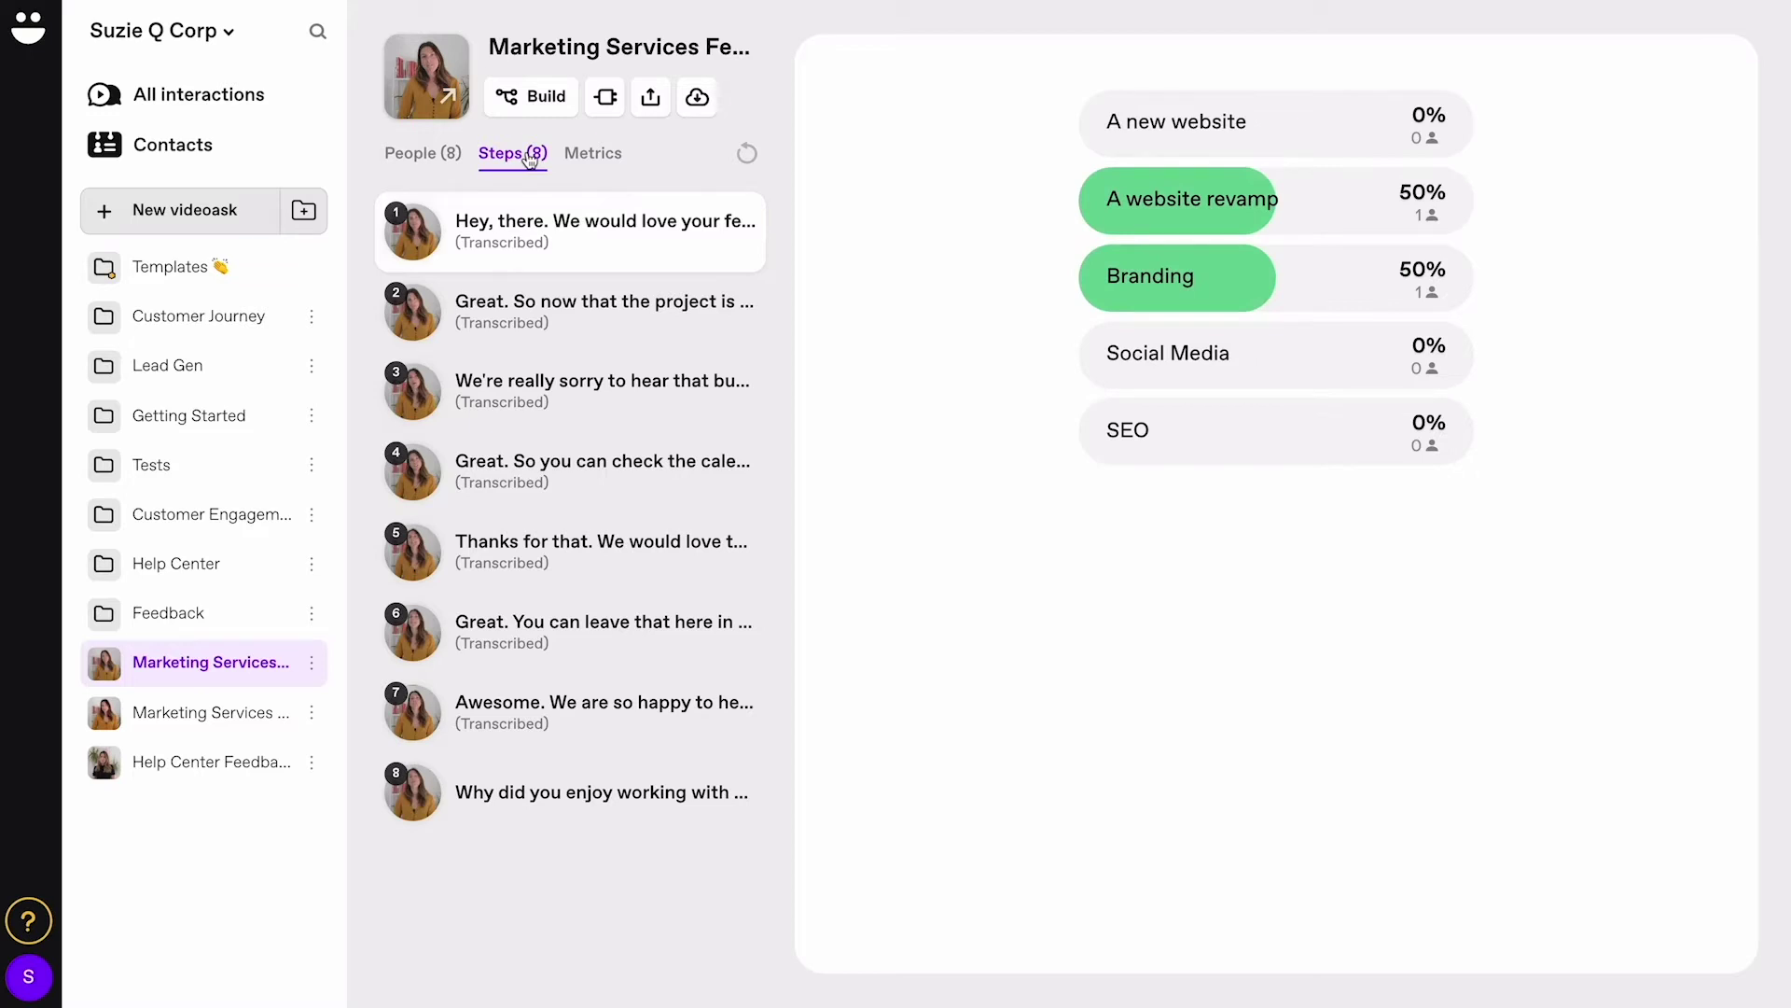
pyautogui.click(573, 297)
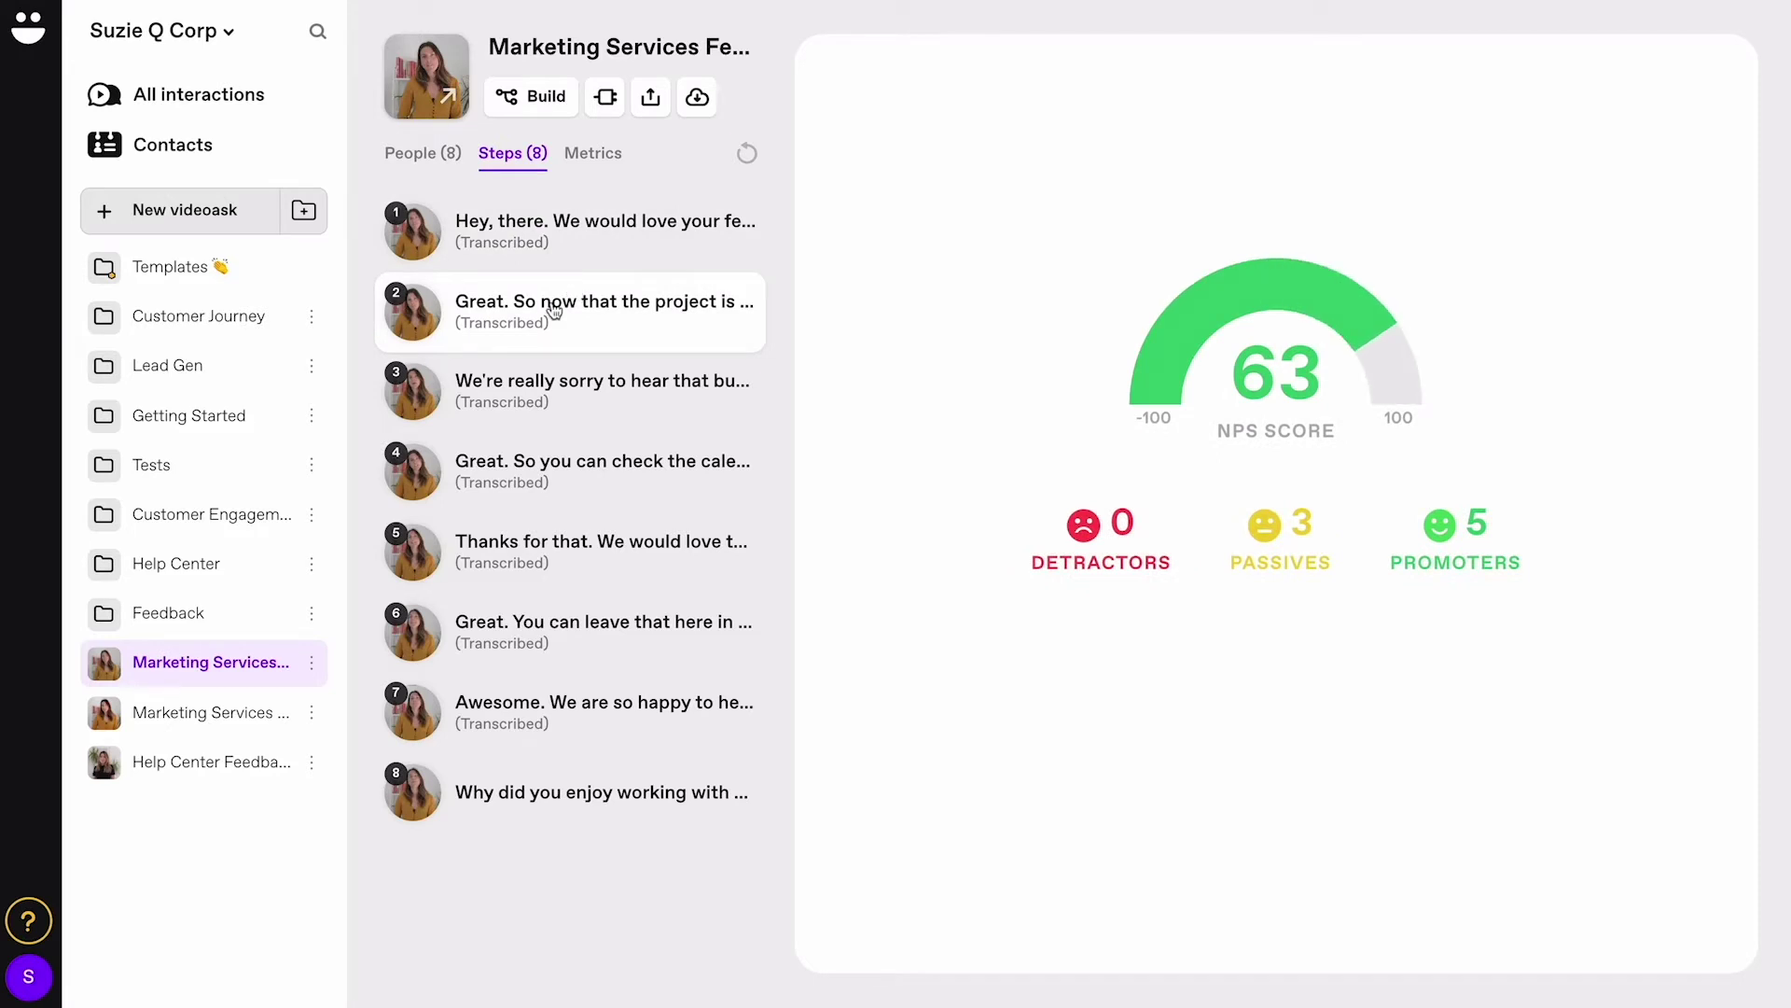
# Watch the step 8 video answers, check download options, and export all responses' media files.
pyautogui.click(545, 775)
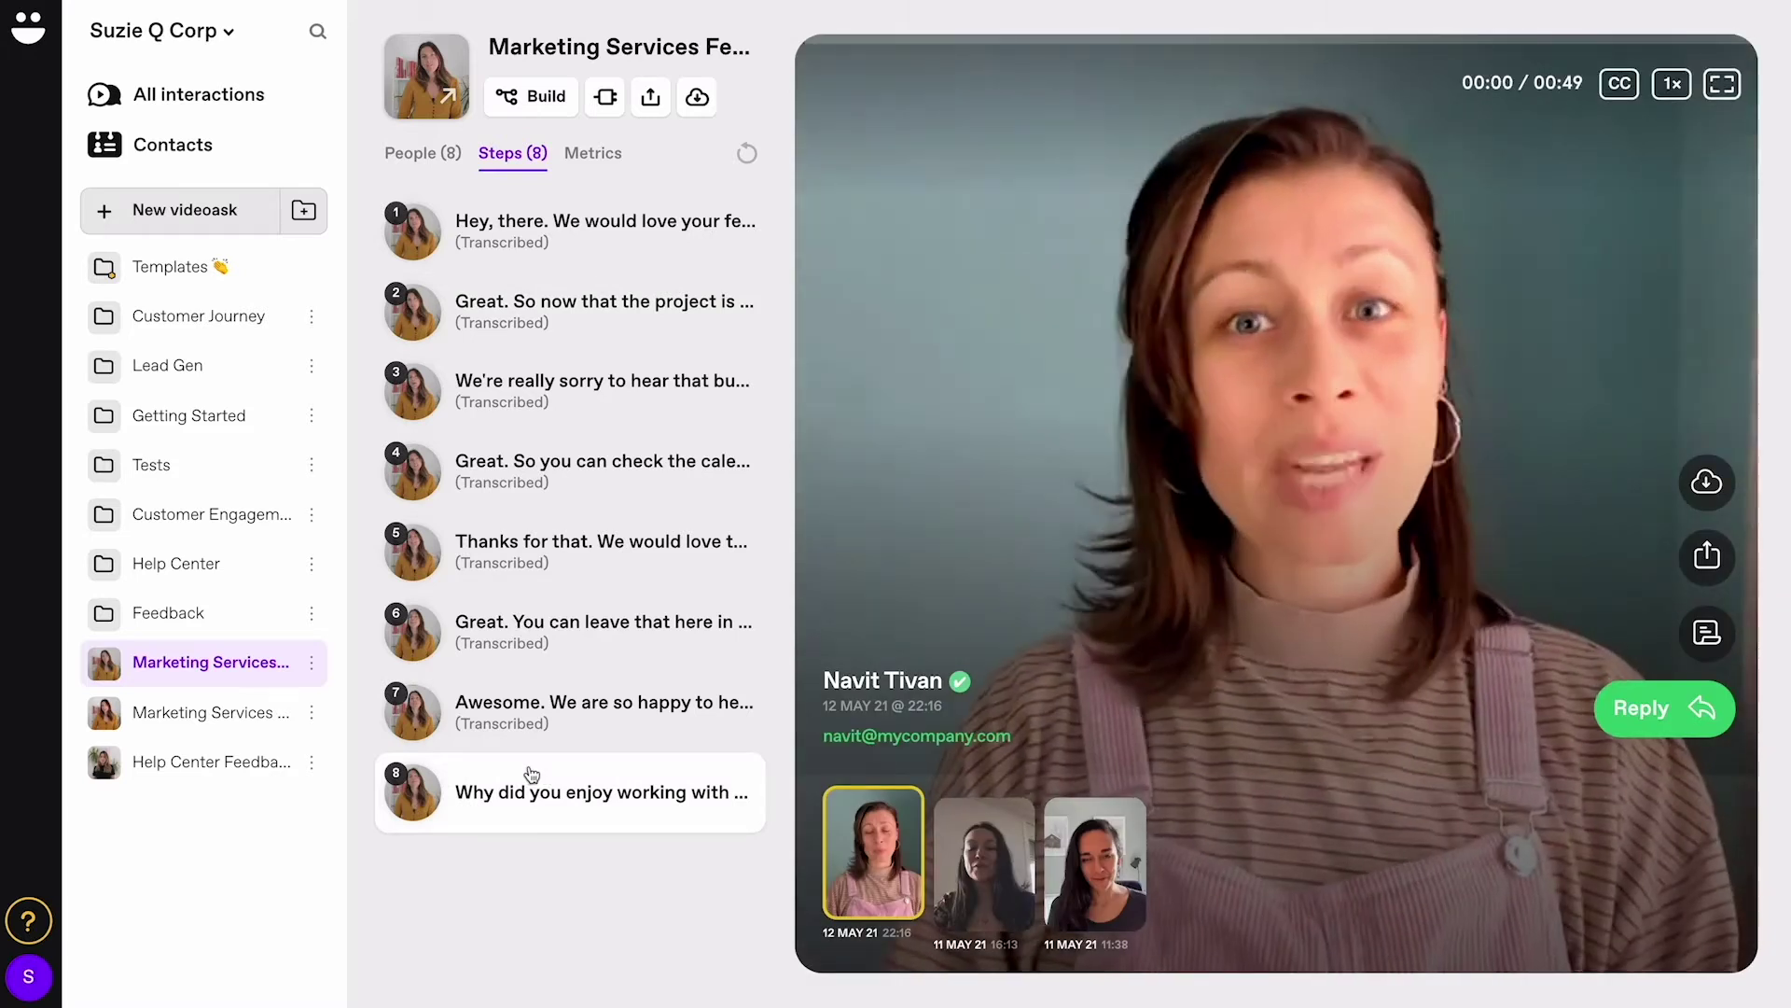
pyautogui.click(983, 856)
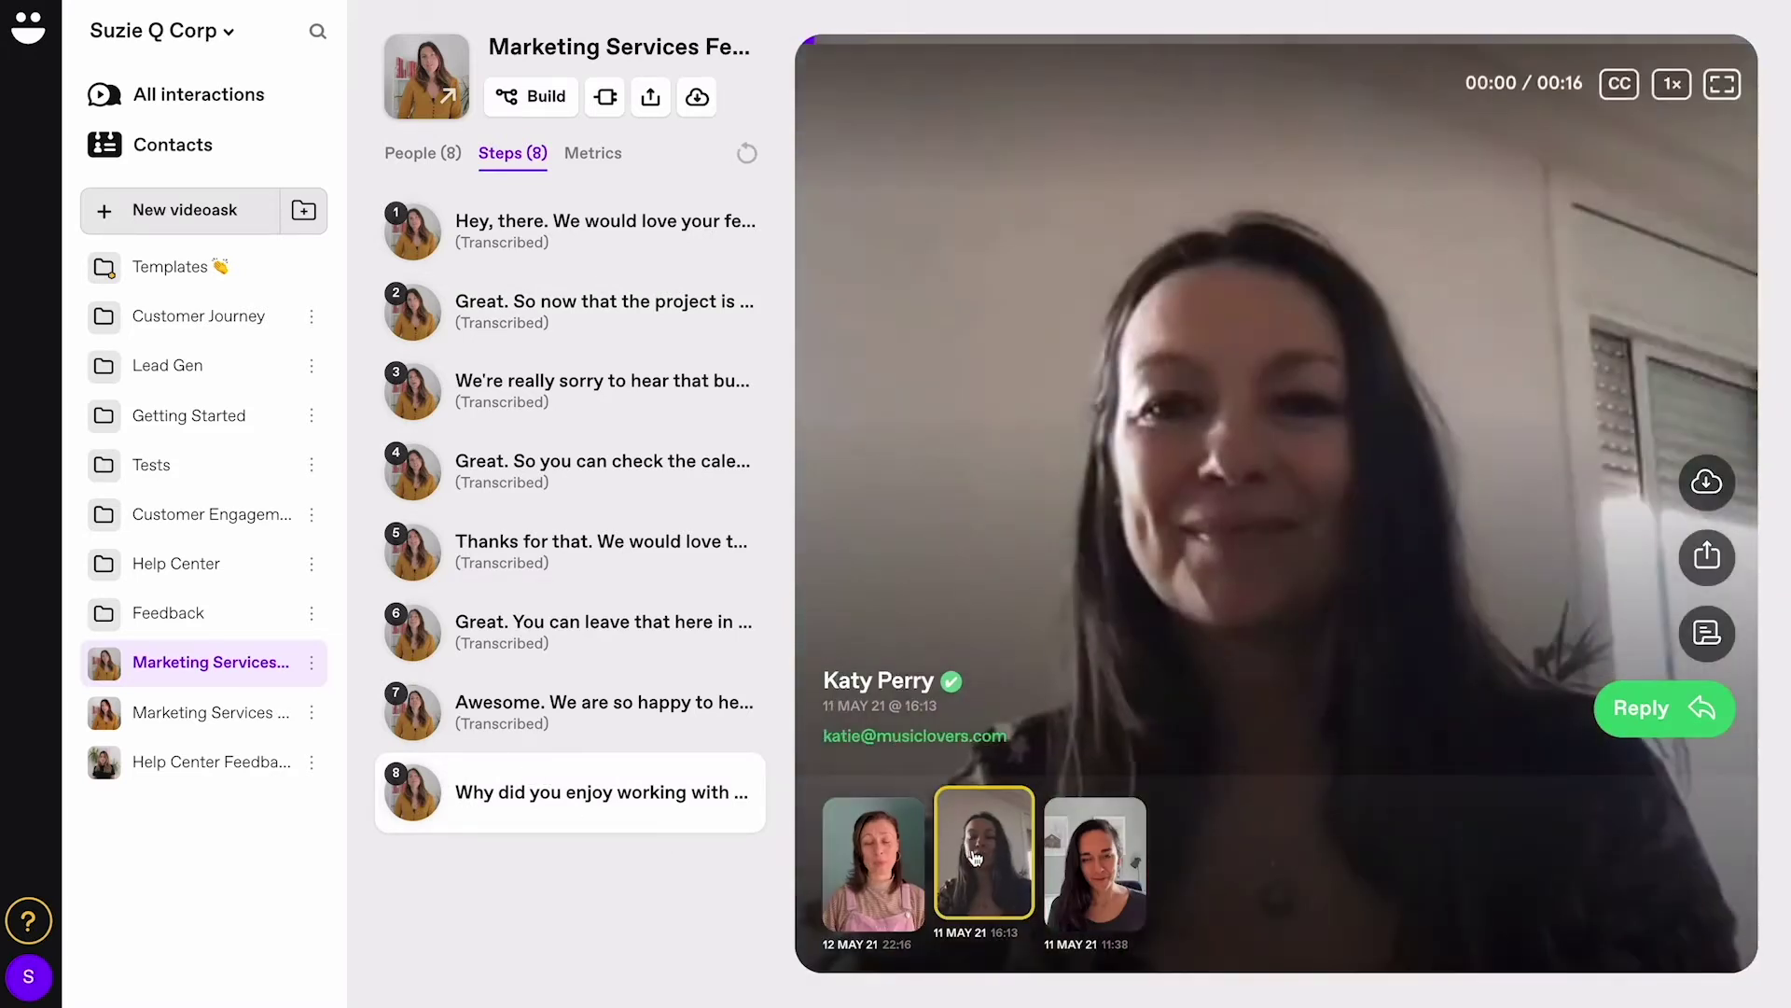
pyautogui.click(1106, 860)
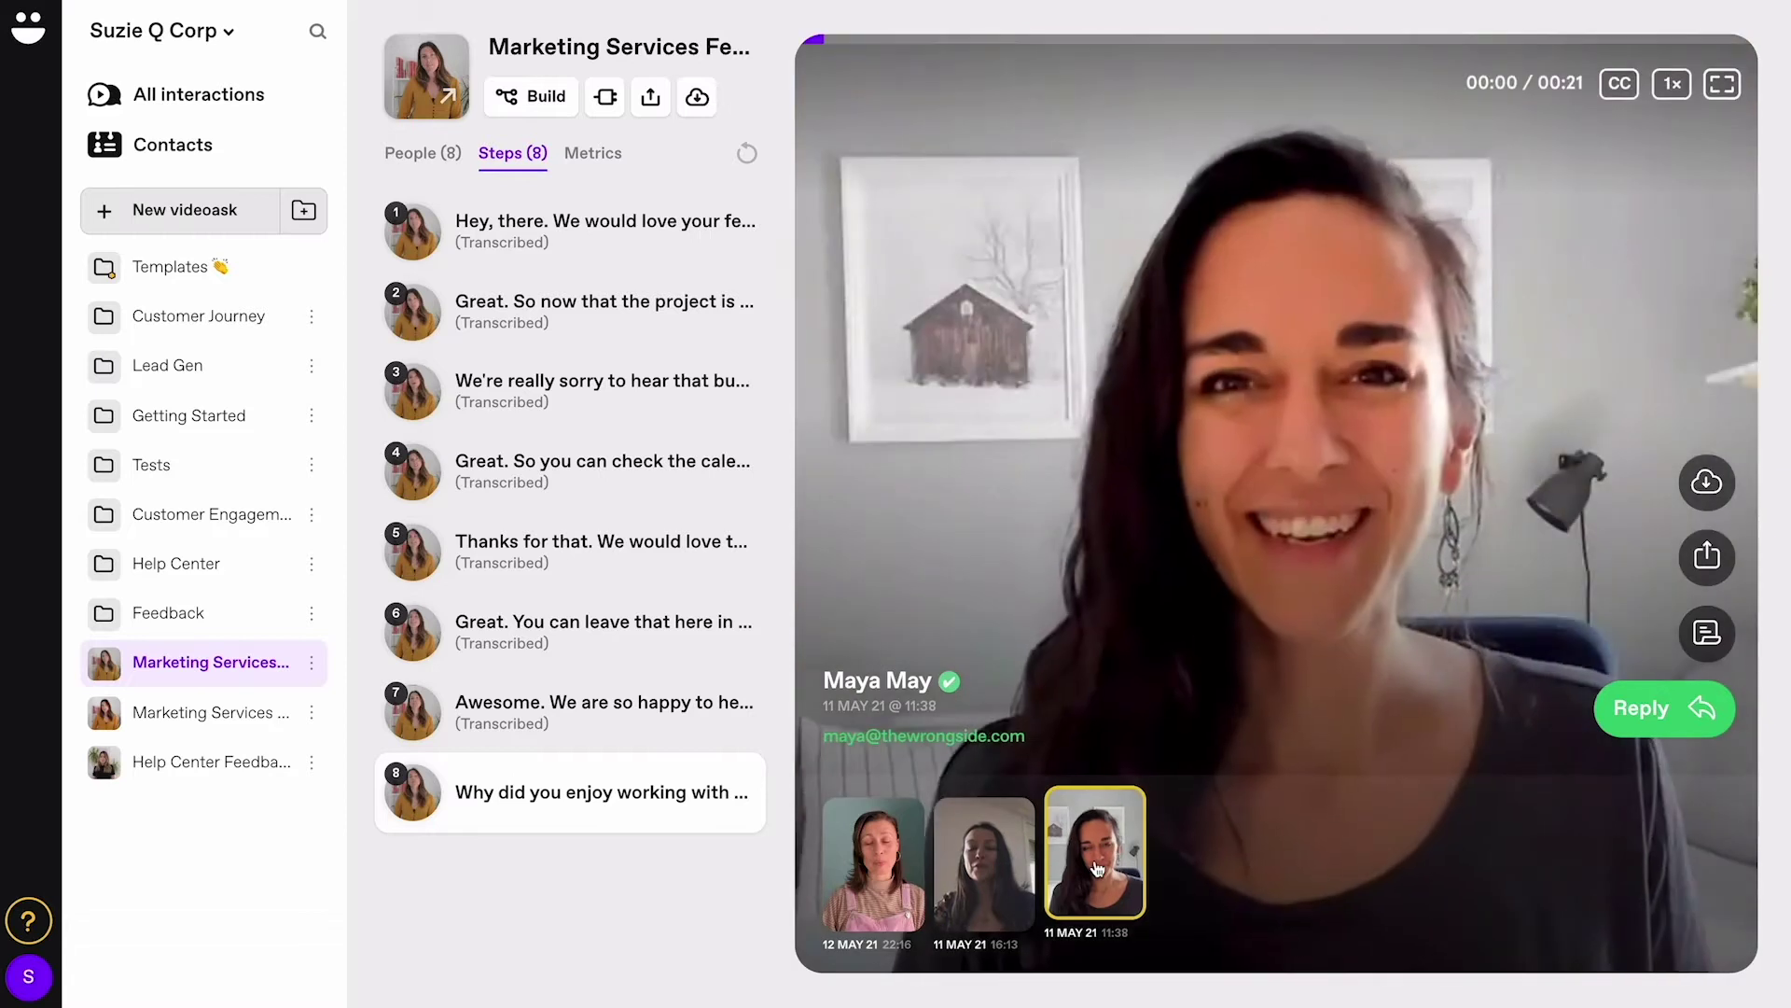
pyautogui.click(1684, 504)
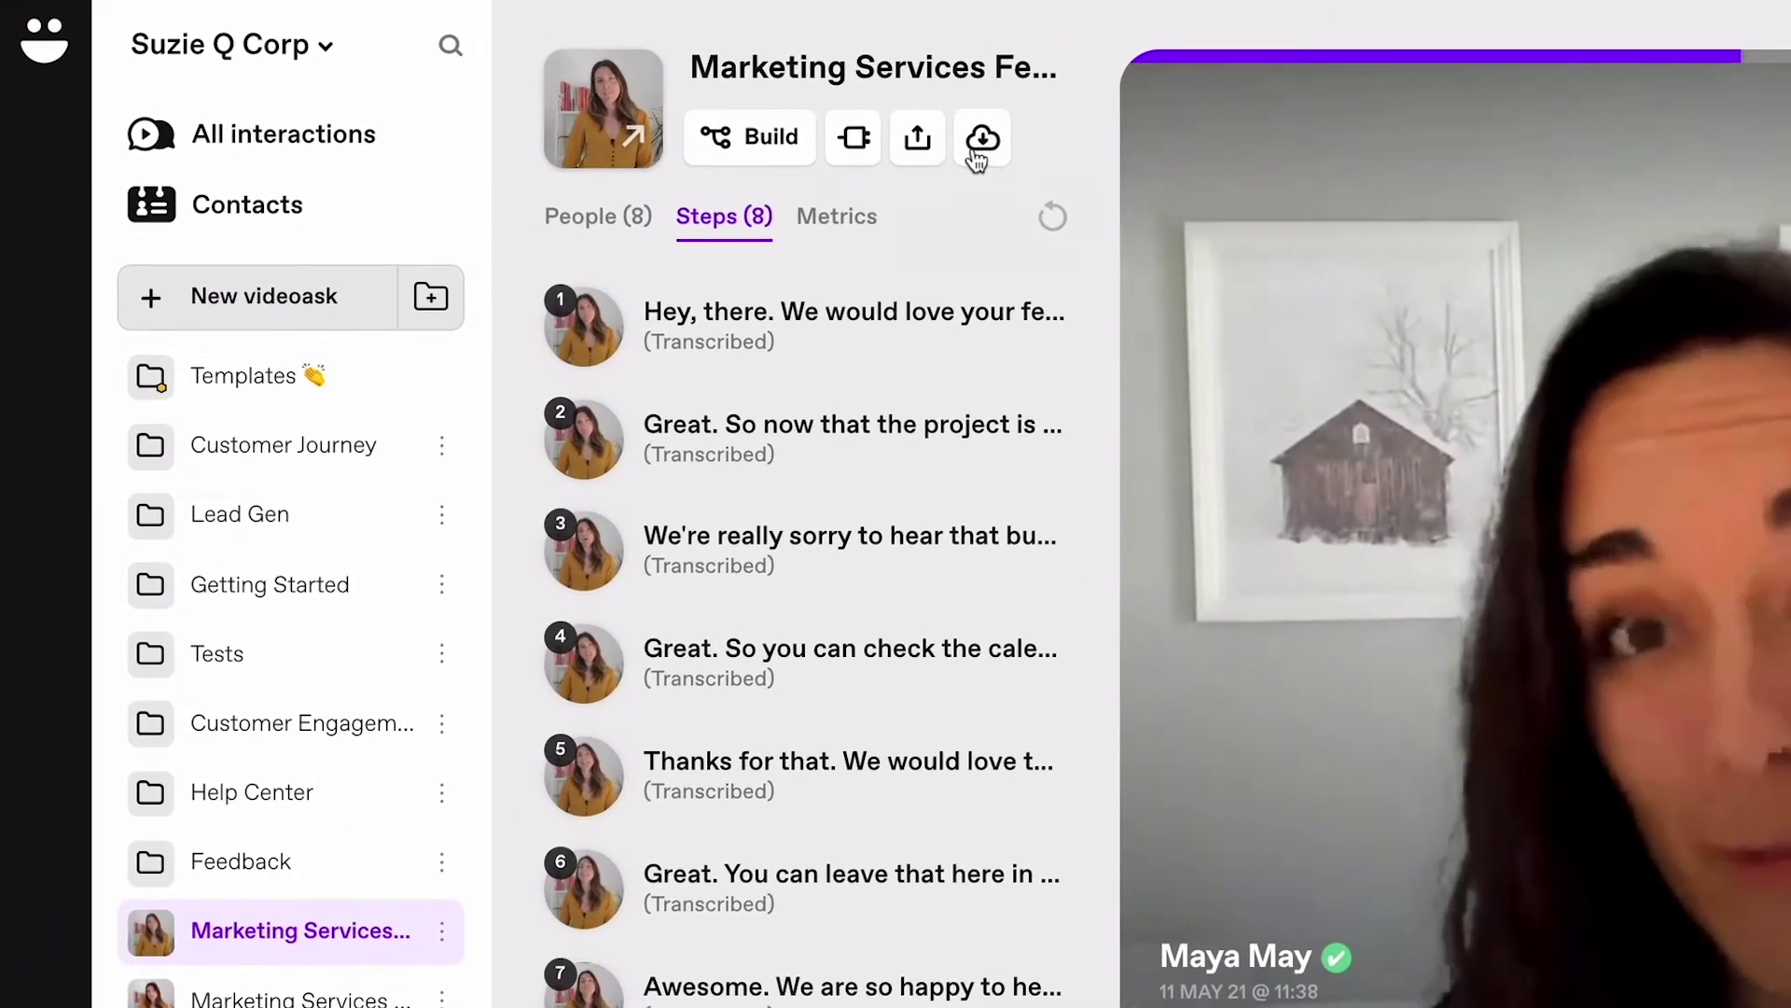
pyautogui.click(981, 140)
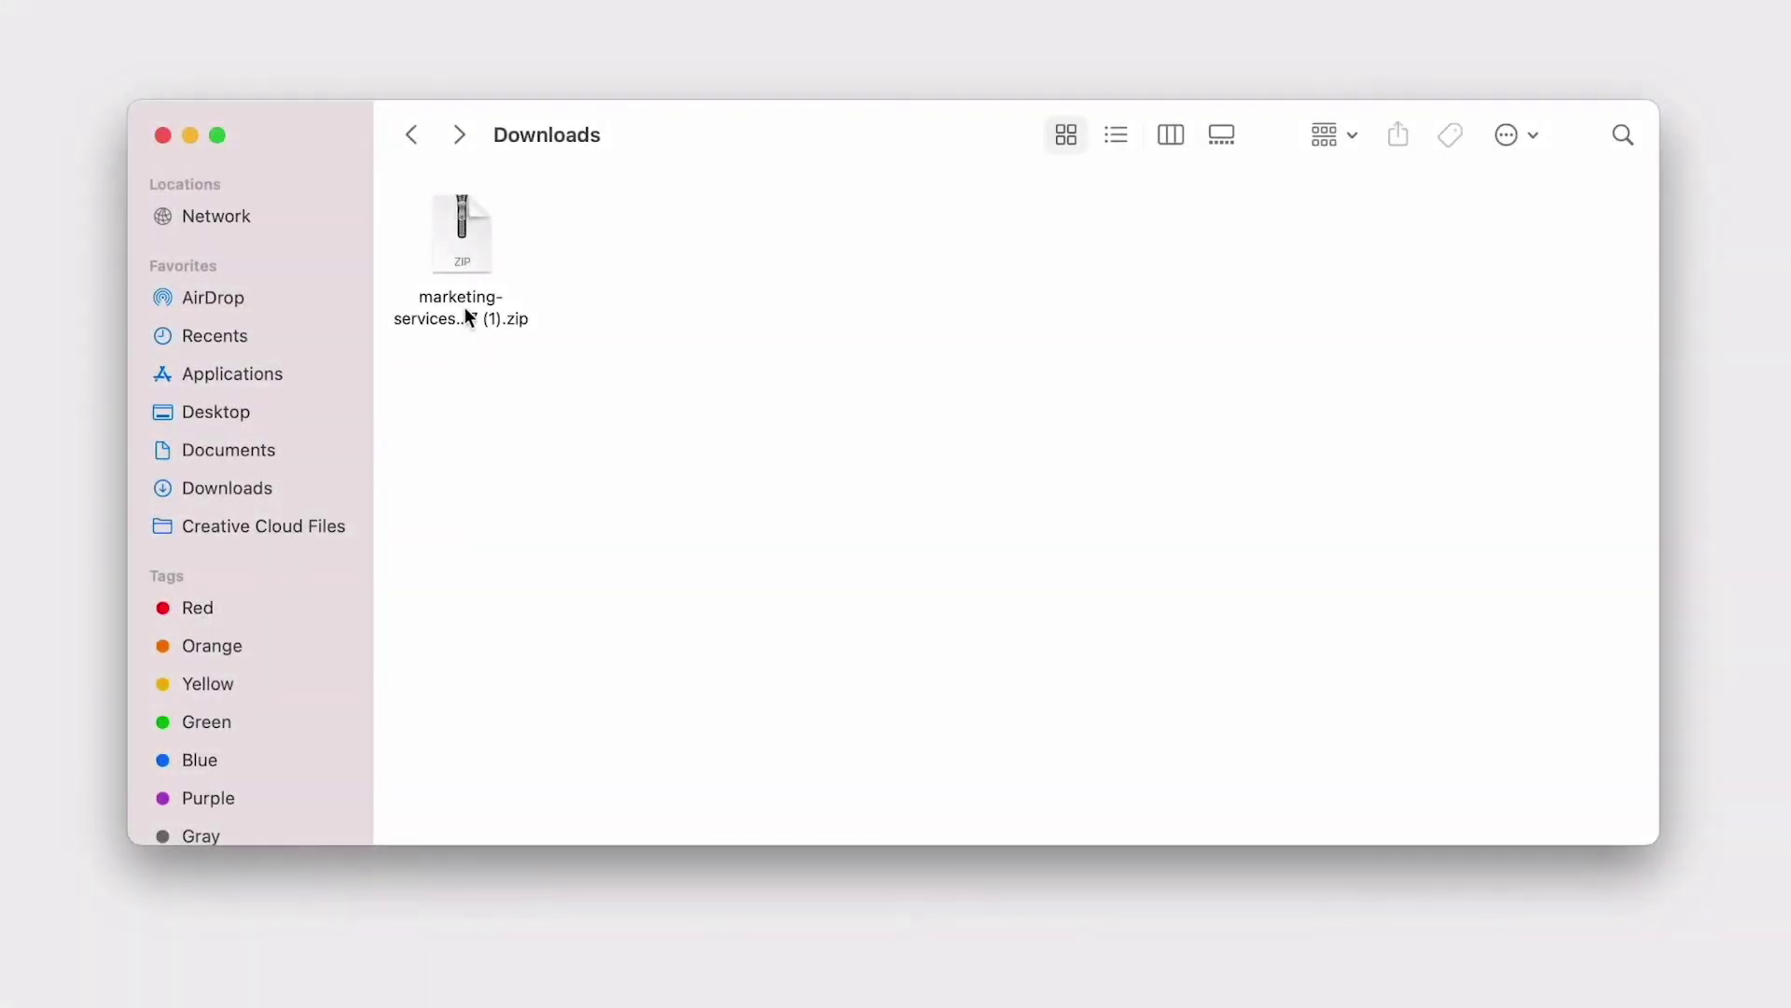
# Extract the marketing-services zip and browse its four dated response folders.
pyautogui.click(466, 309)
pyautogui.doubleClick(465, 307)
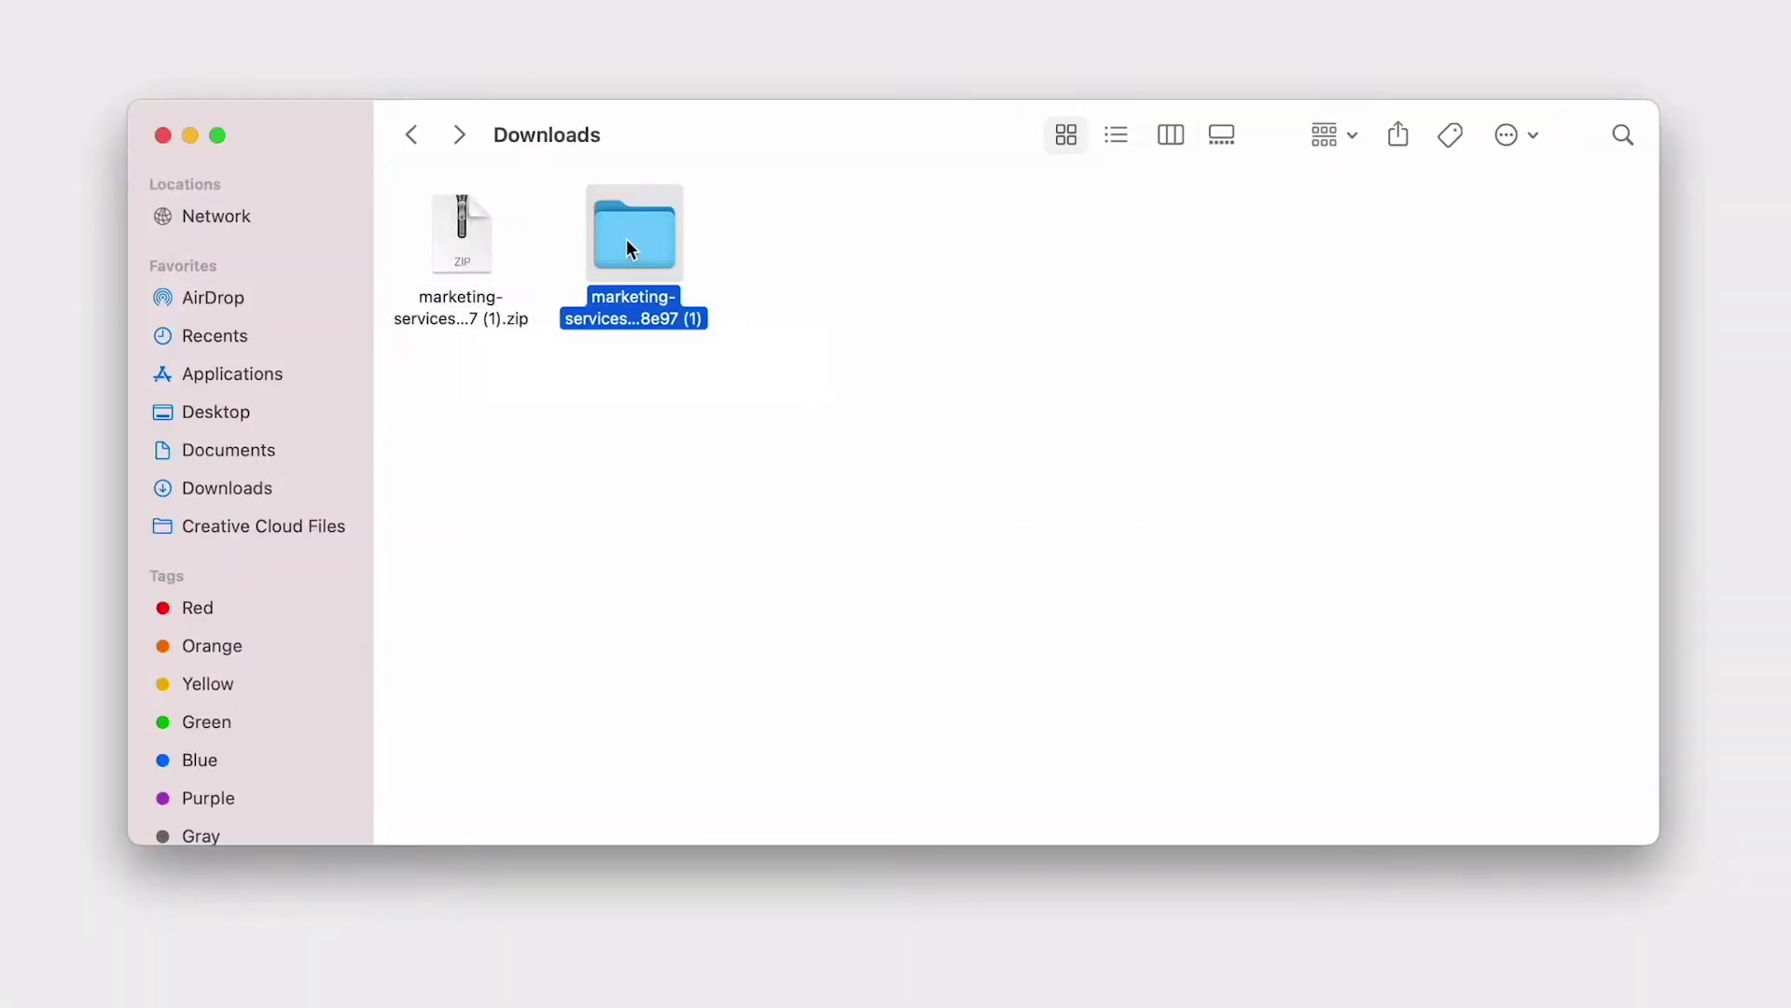
pyautogui.doubleClick(626, 240)
pyautogui.click(462, 241)
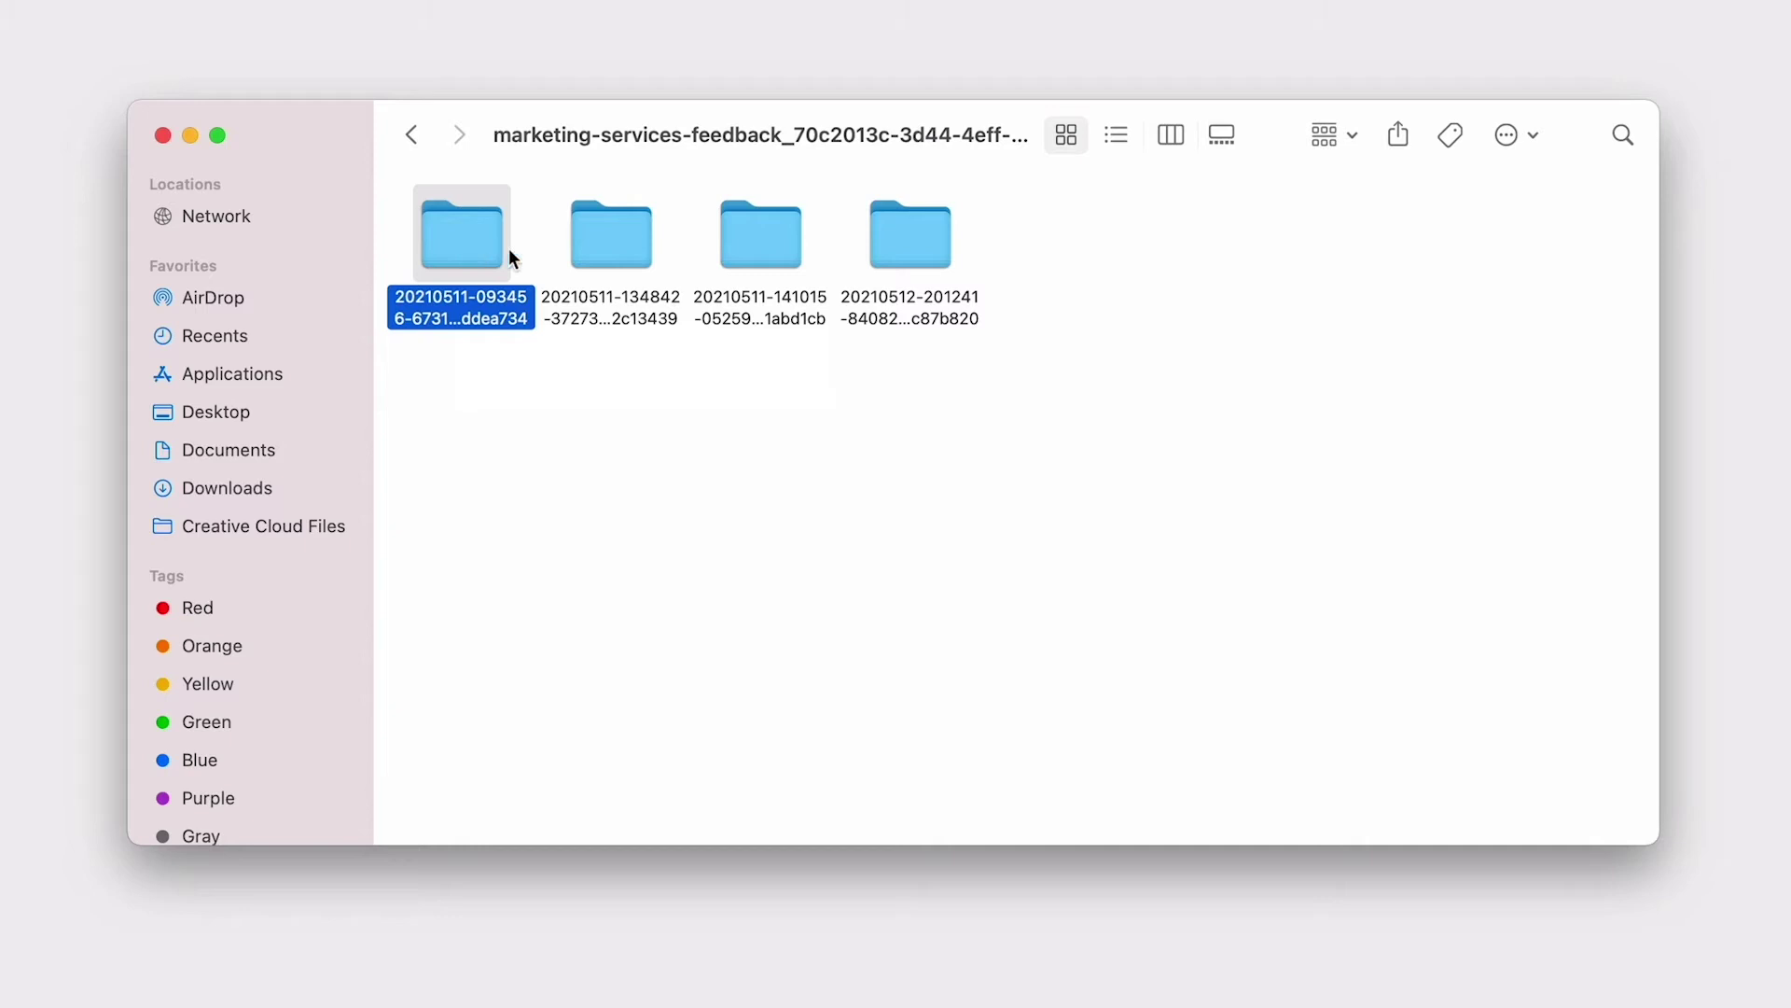
pyautogui.click(621, 240)
pyautogui.click(754, 241)
pyautogui.click(906, 246)
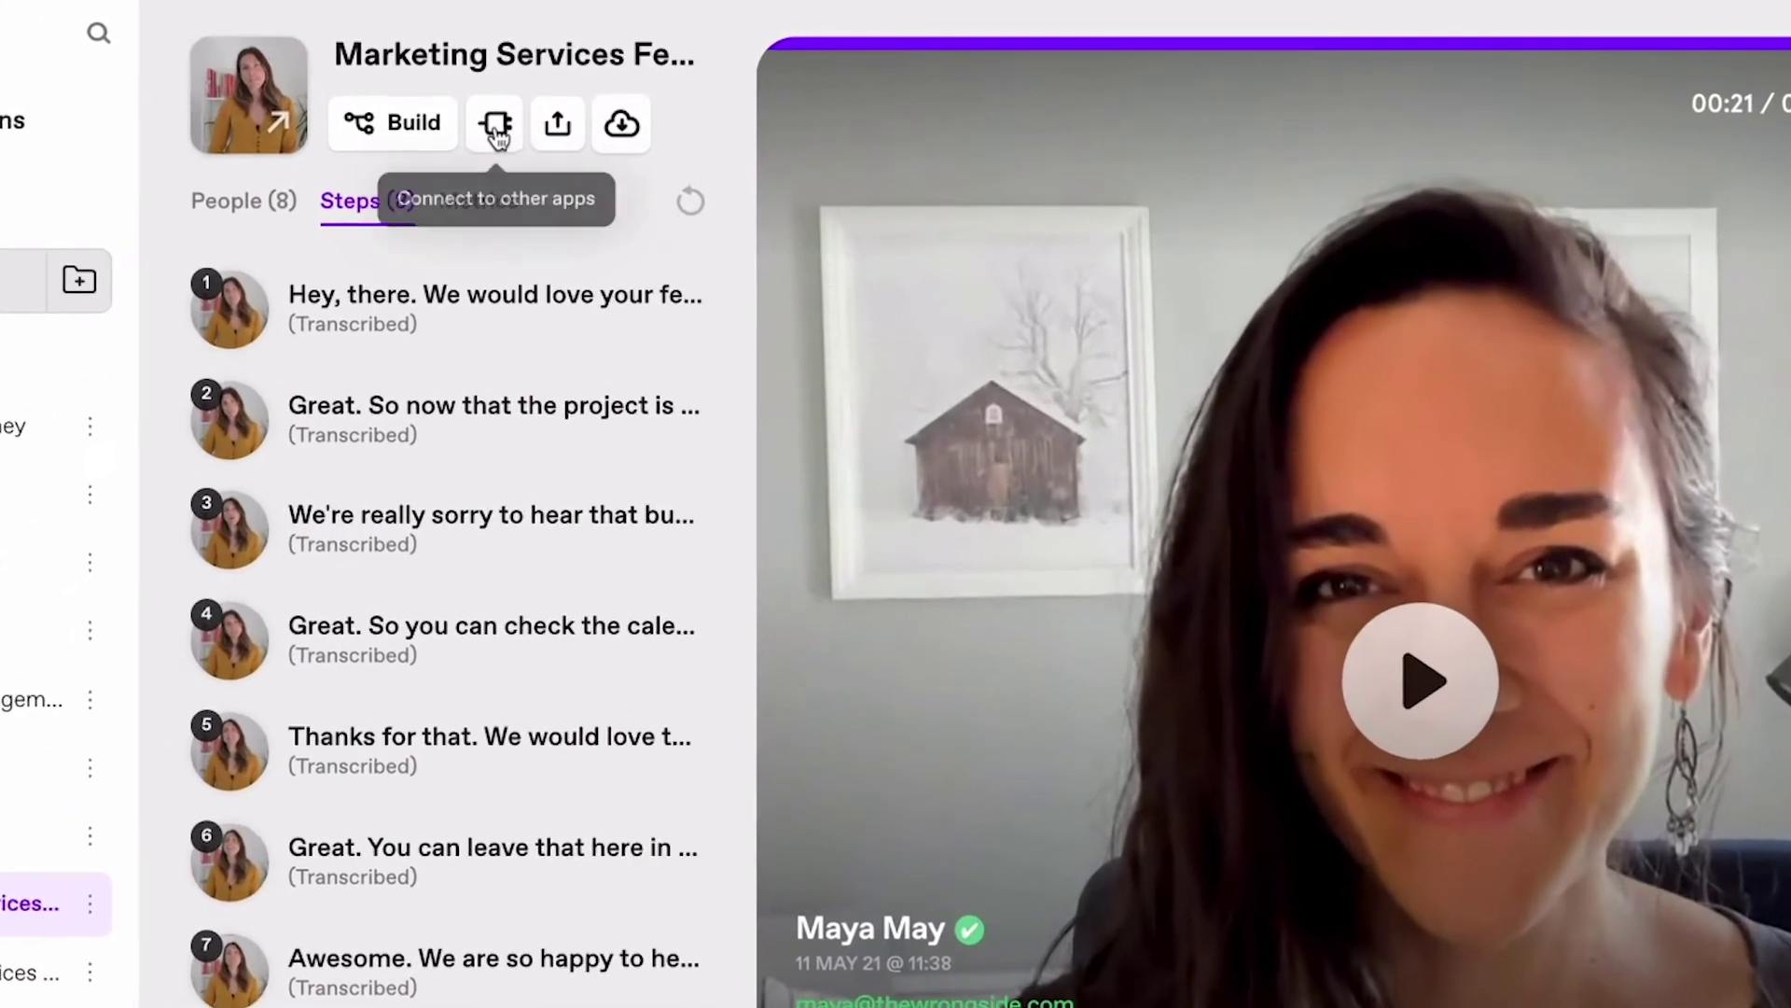
# Check the app integrations list, then set the responses export to a CSV file.
pyautogui.click(497, 126)
pyautogui.scroll(-3, 589, 255)
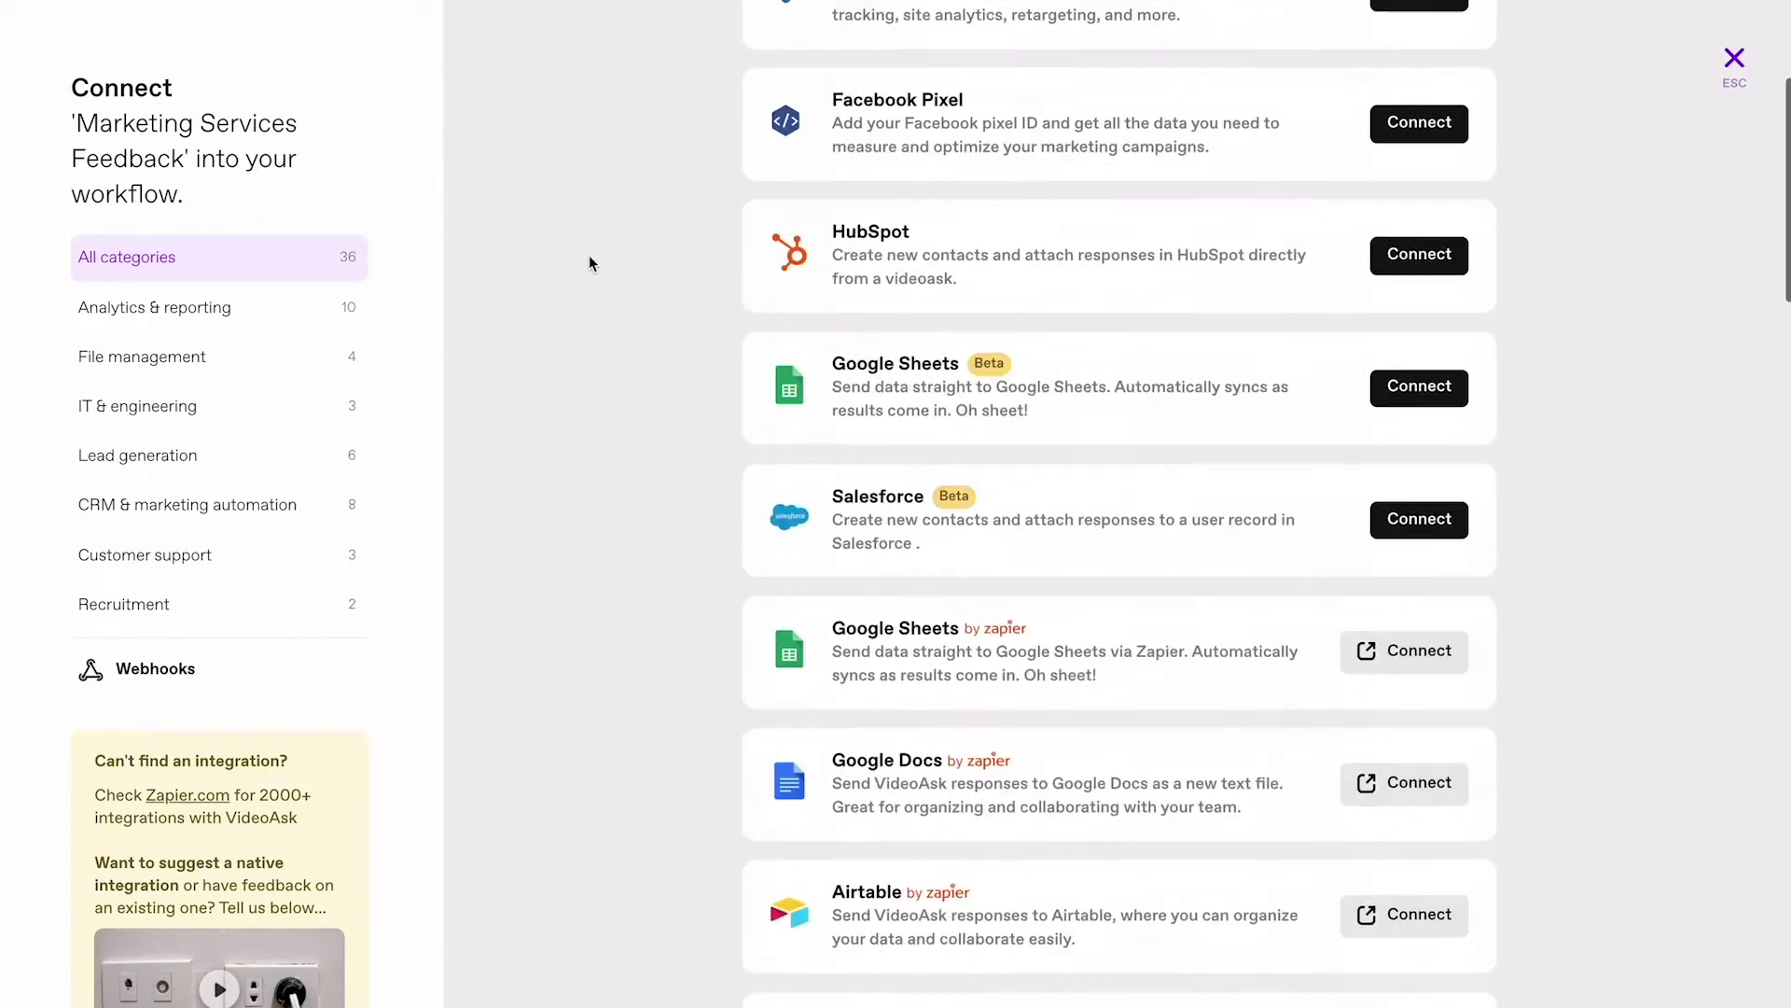
pyautogui.scroll(-3, 590, 256)
pyautogui.scroll(-3, 589, 256)
pyautogui.scroll(-2, 589, 257)
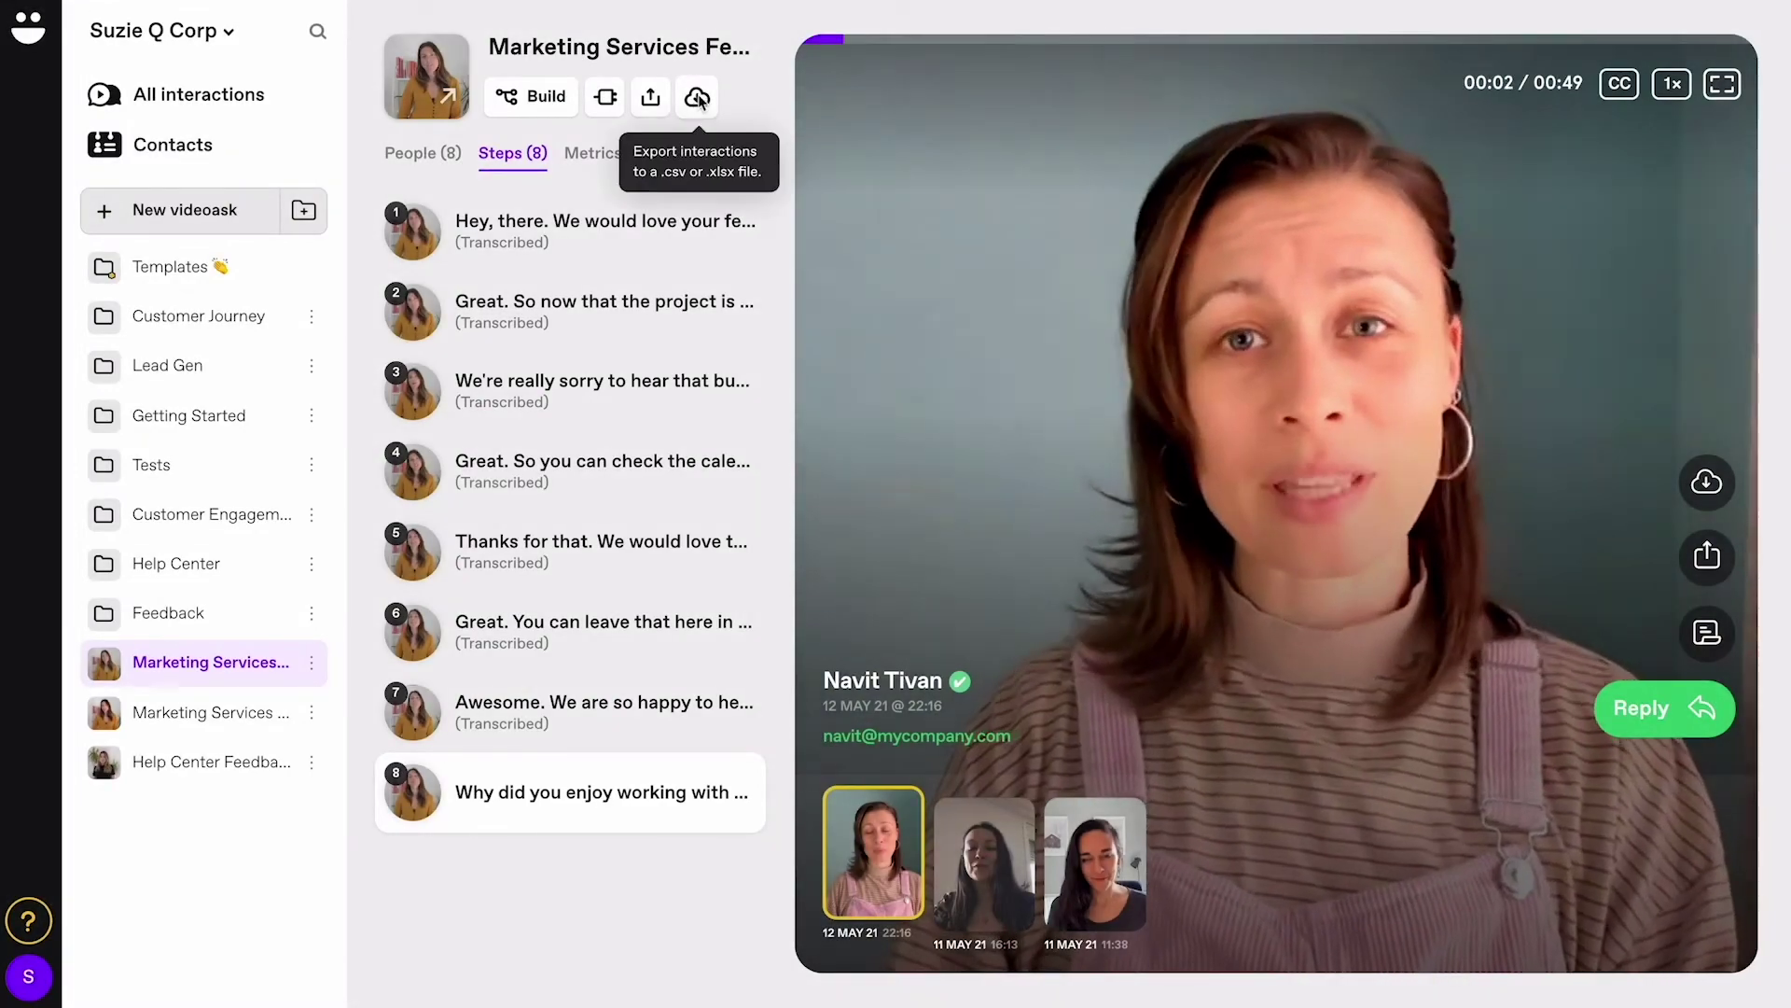
pyautogui.click(698, 97)
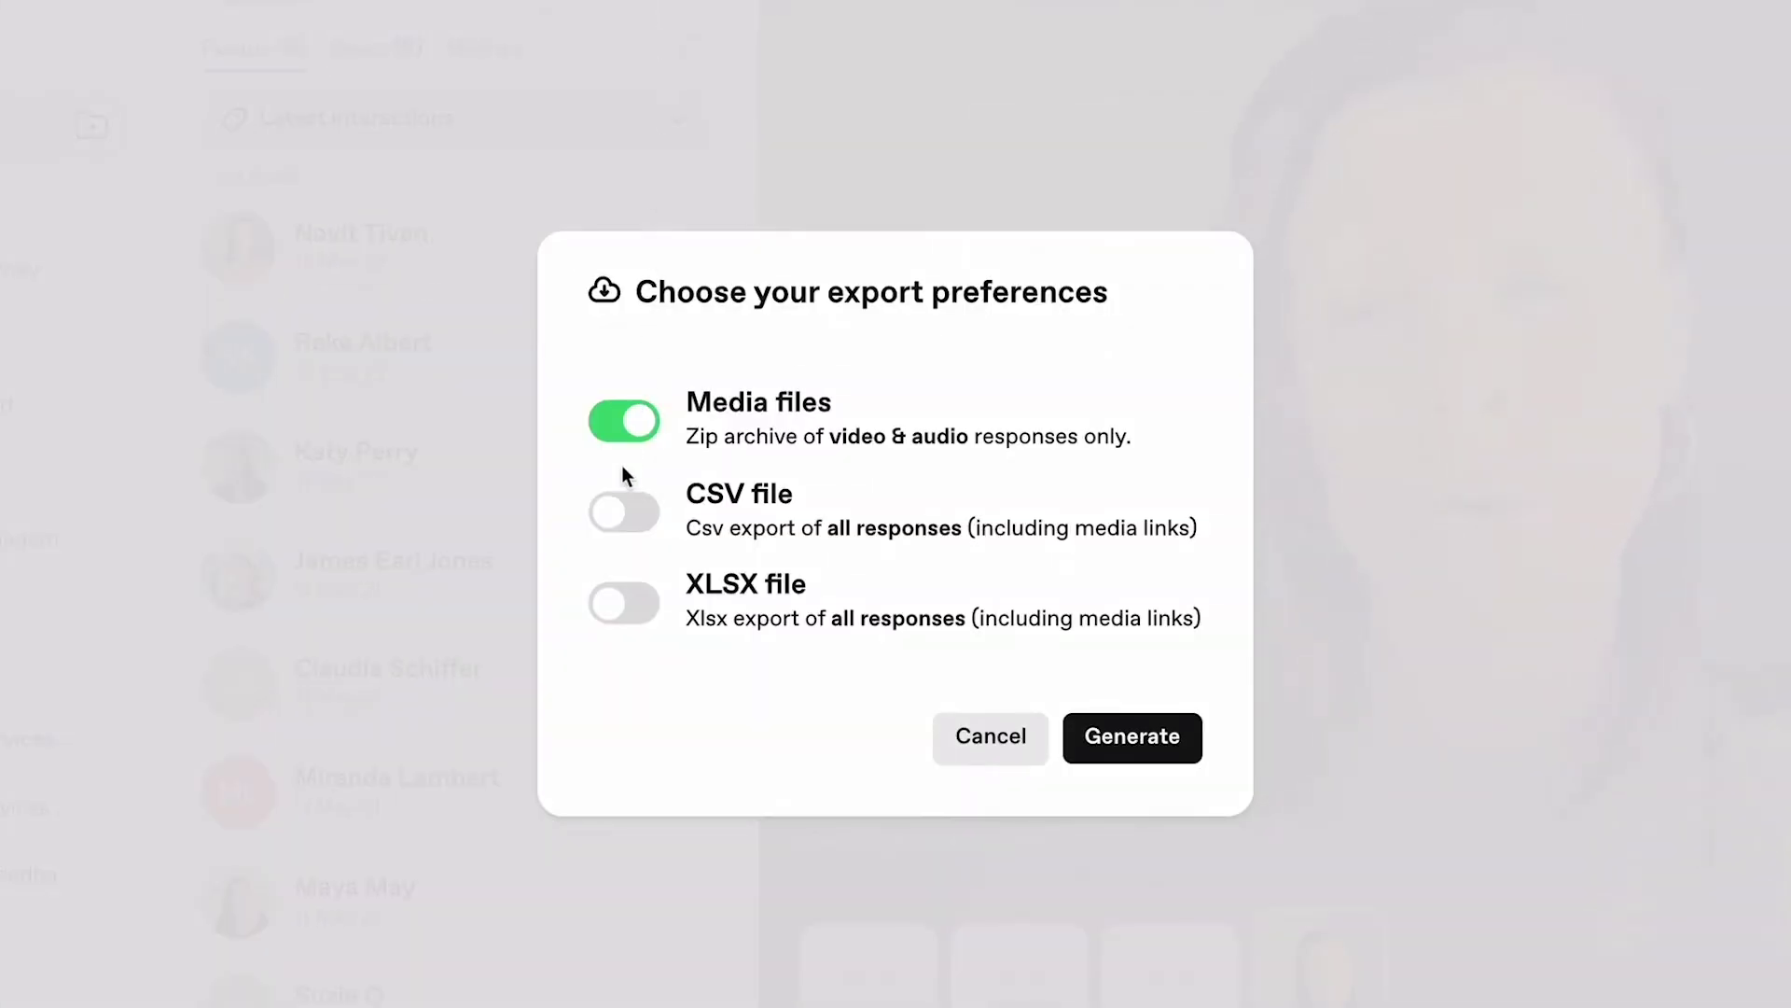
pyautogui.click(617, 517)
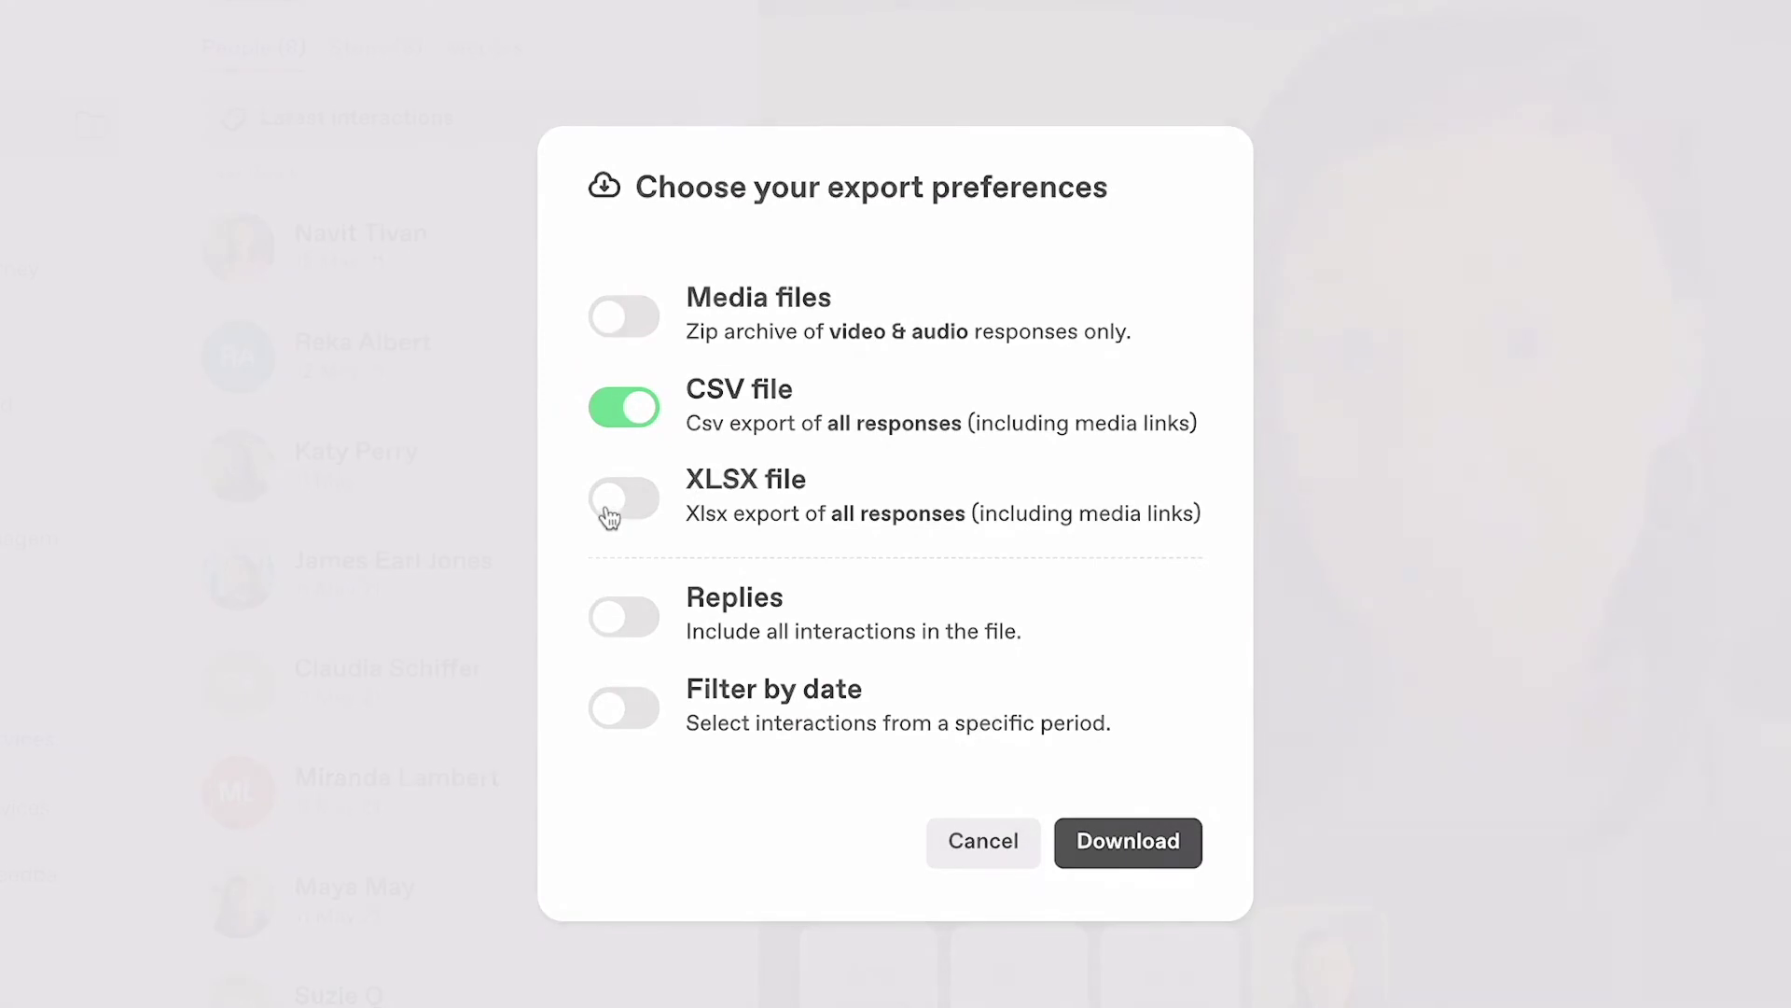
pyautogui.hscroll(4, 992, 462)
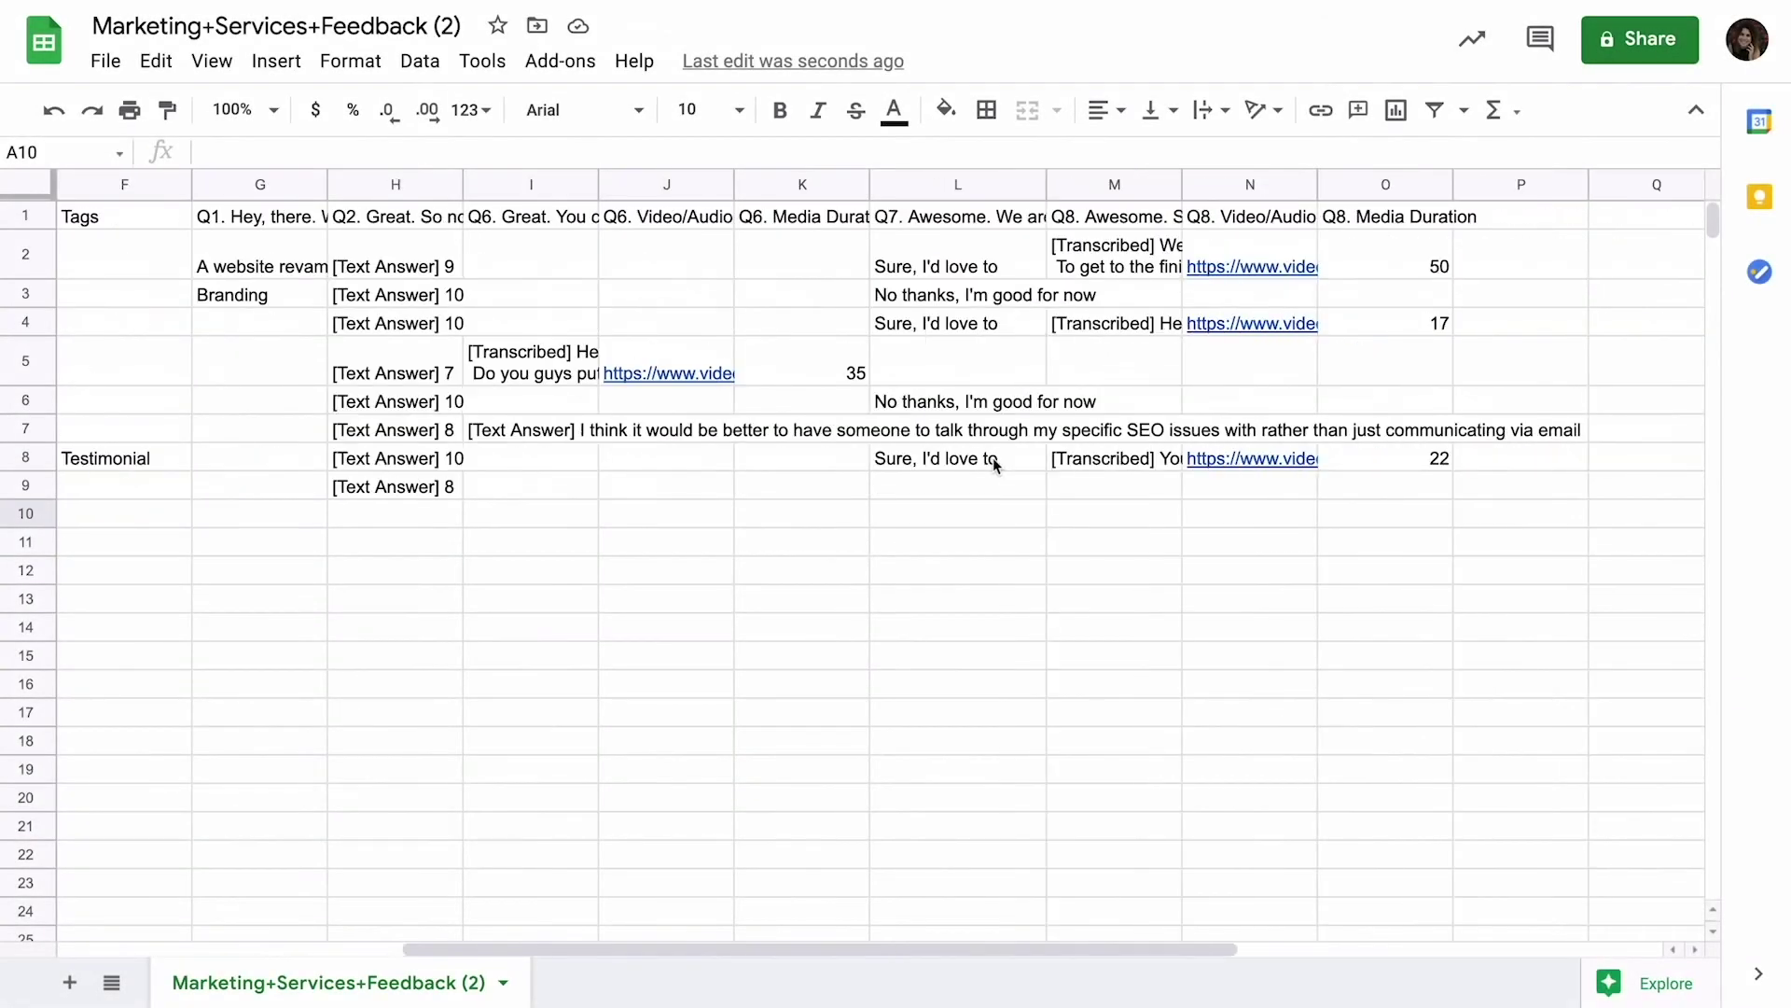
# Widen column M and read the transcripts, including 'Your team was so helpful'.
pyautogui.moveTo(1632, 198); pyautogui.dragTo(1658, 198)
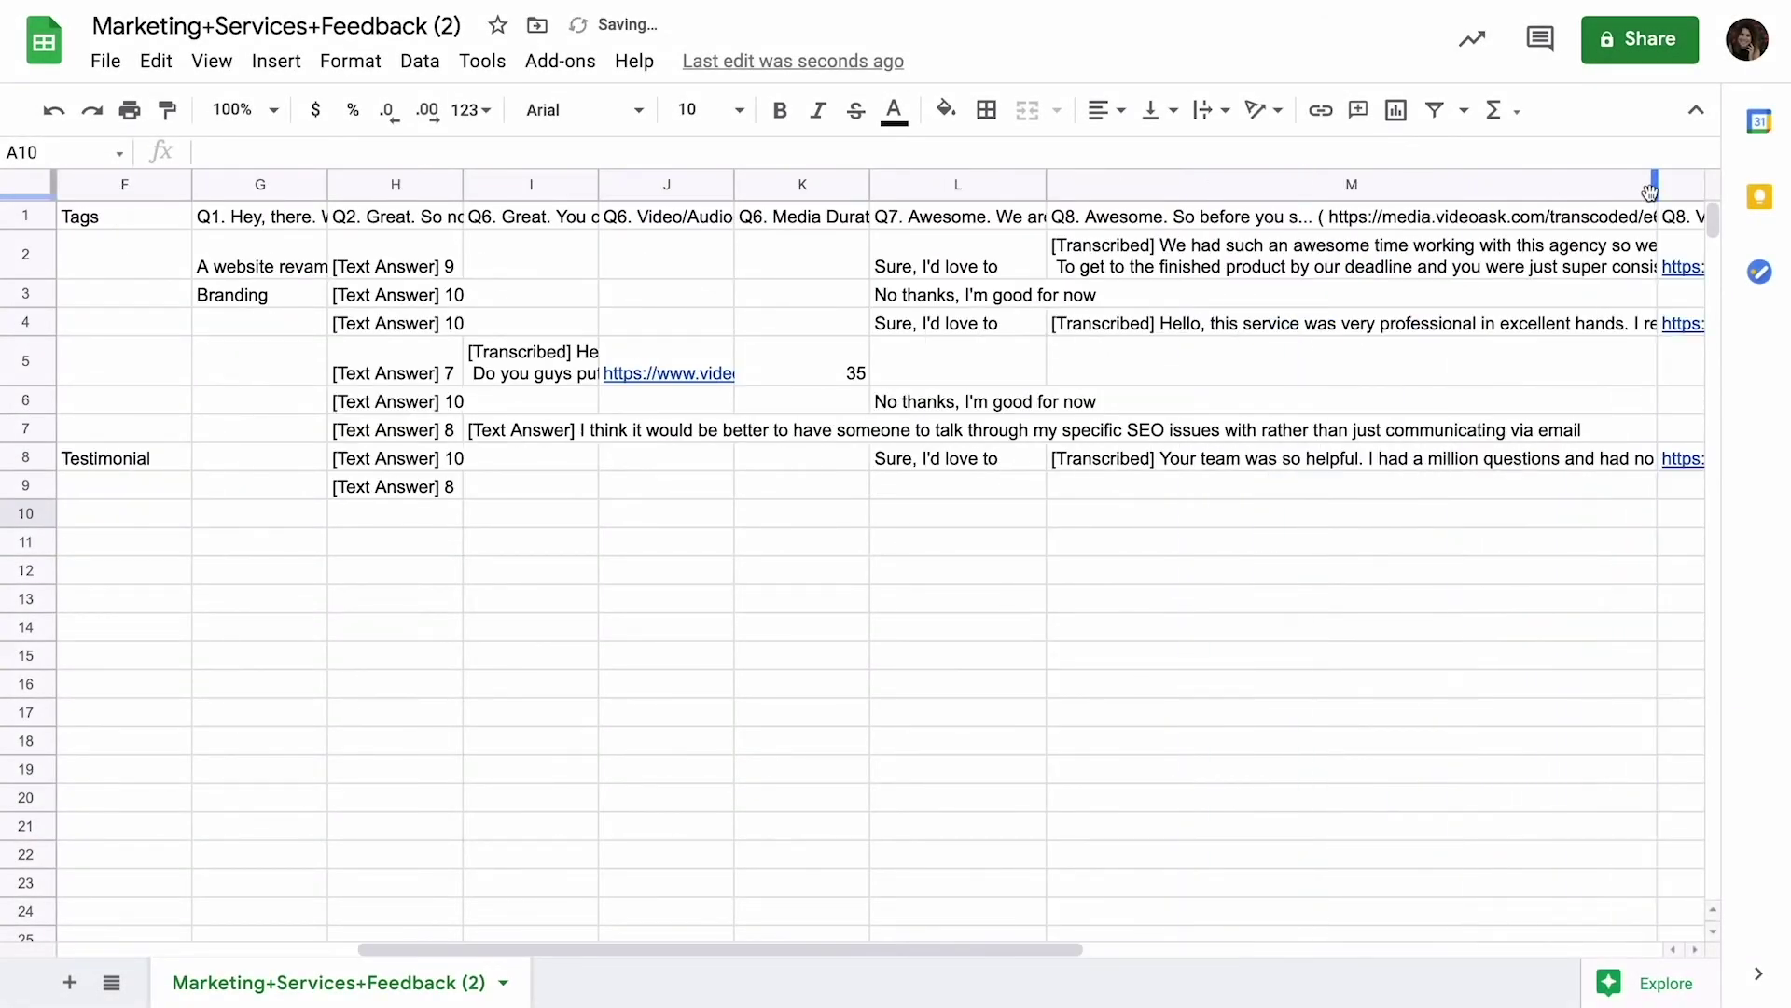
pyautogui.click(1286, 268)
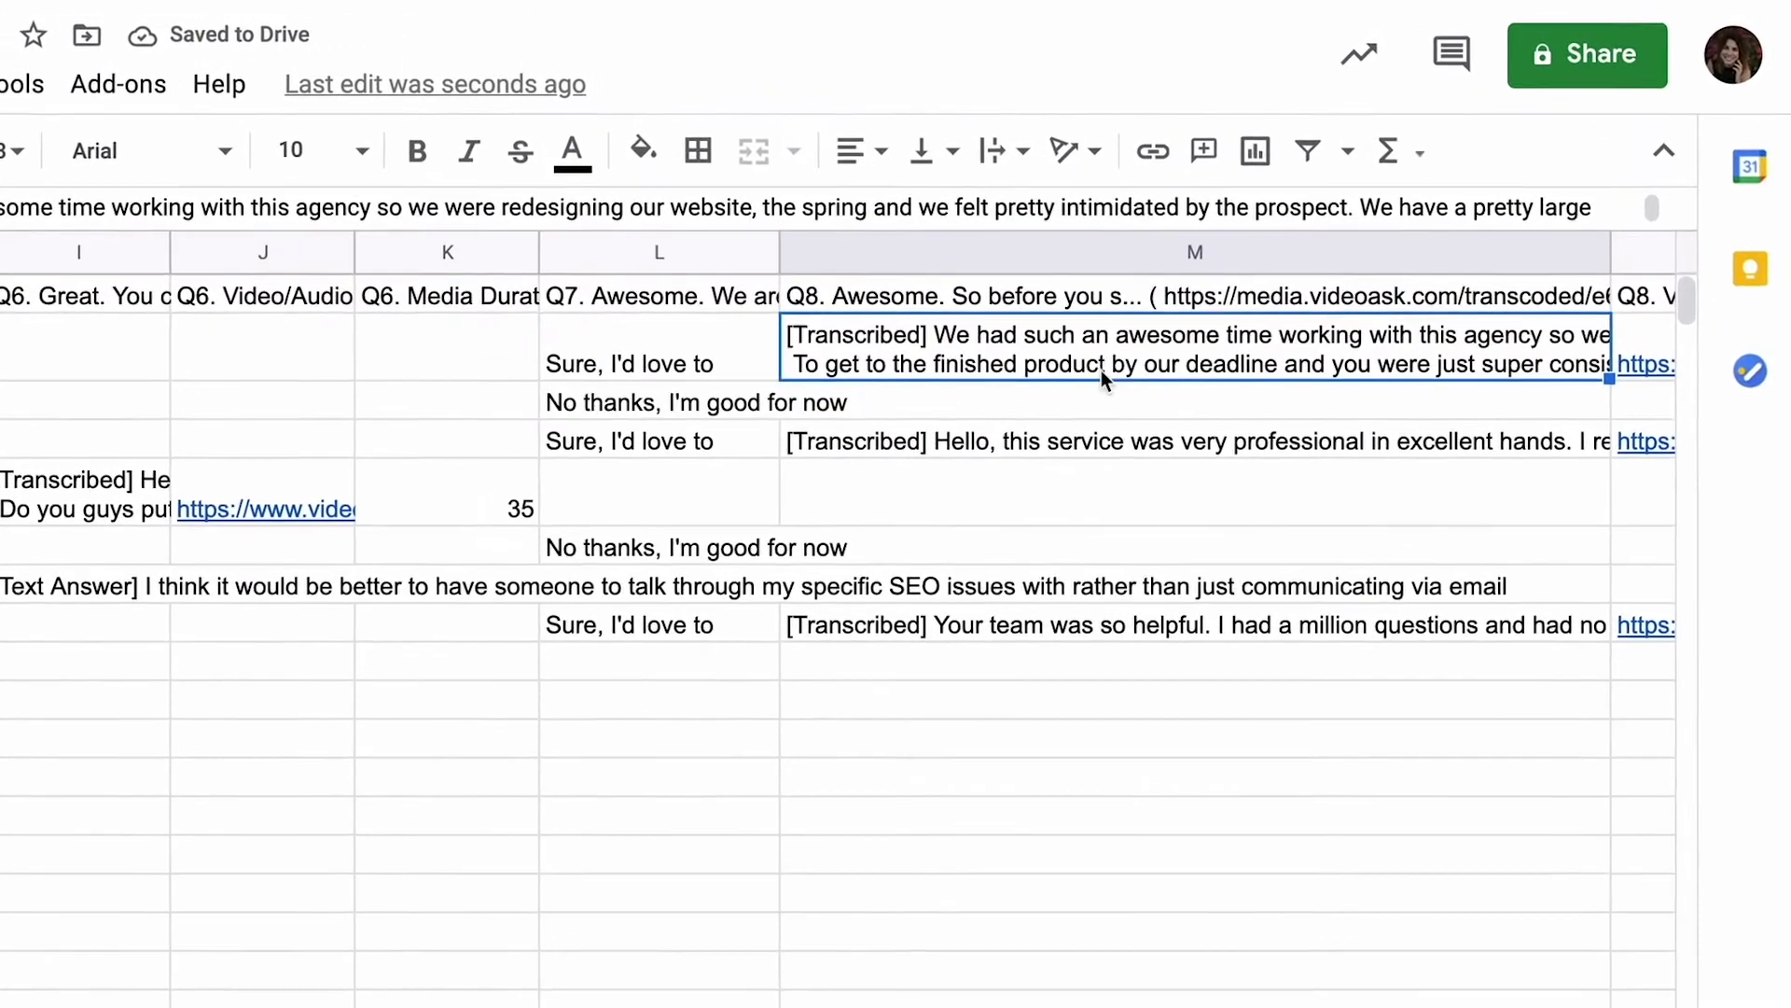
pyautogui.click(1107, 395)
pyautogui.click(994, 685)
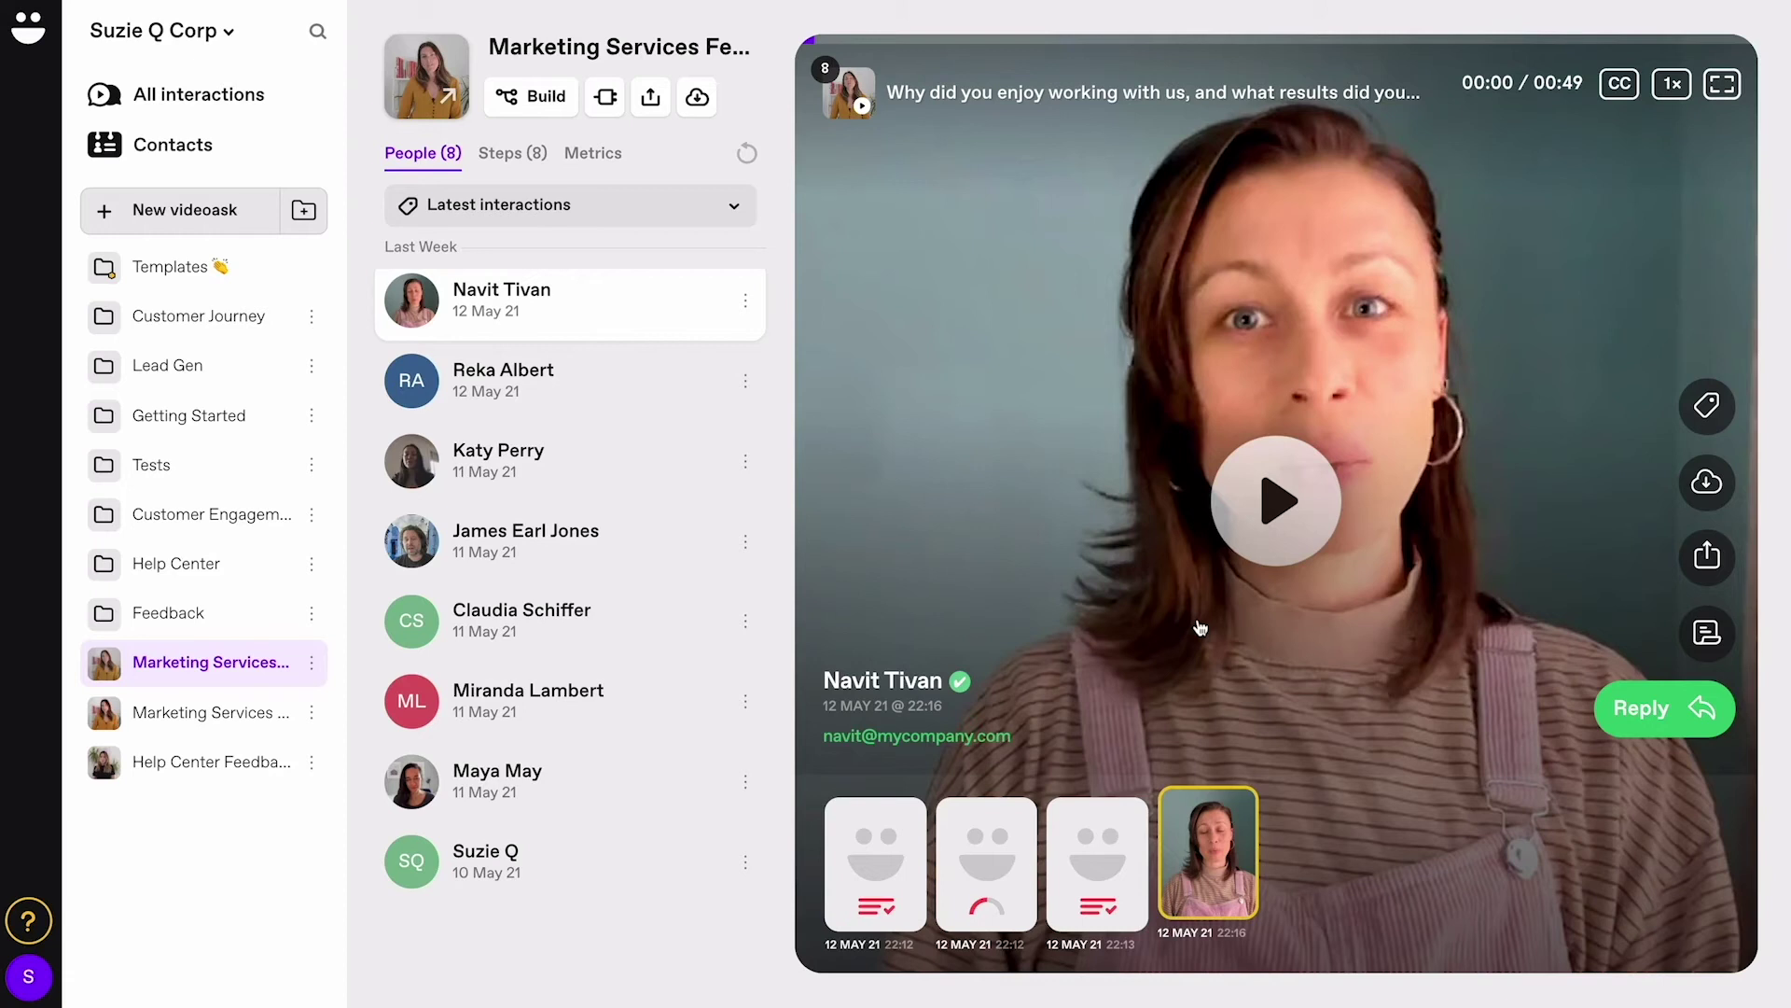
# Switch on the individual answer, entire interaction and all interactions share toggles.
pyautogui.click(1723, 560)
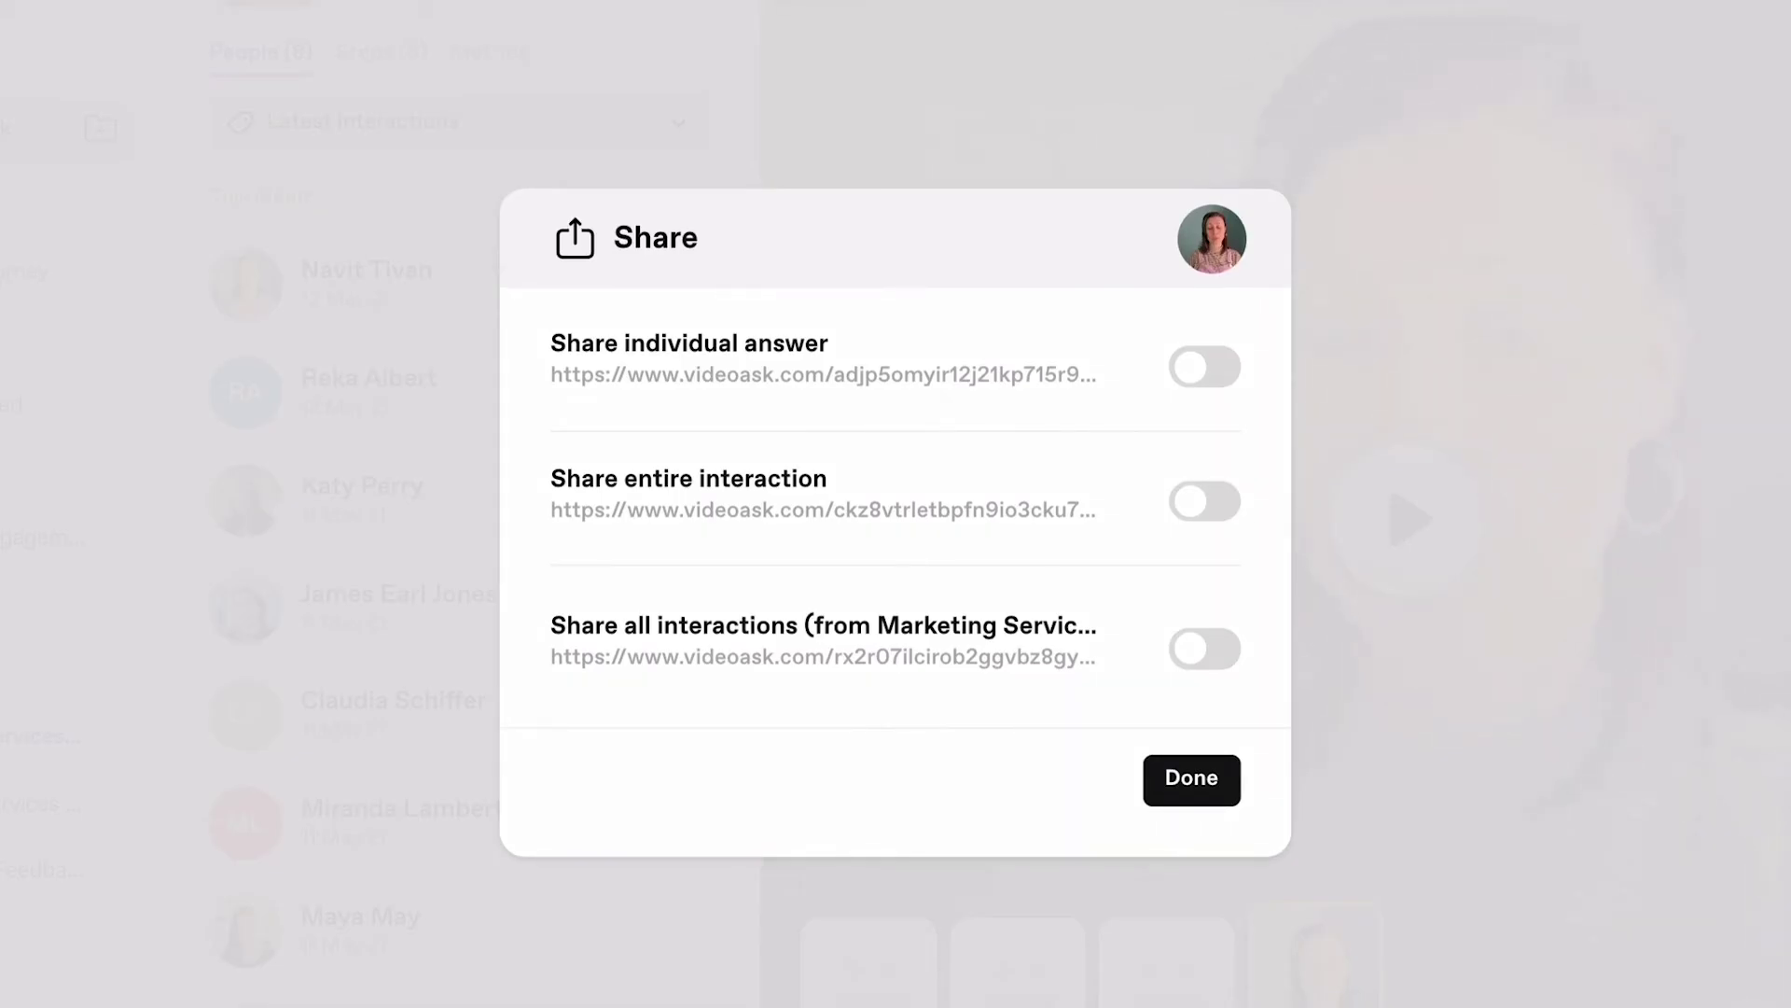
pyautogui.click(1183, 367)
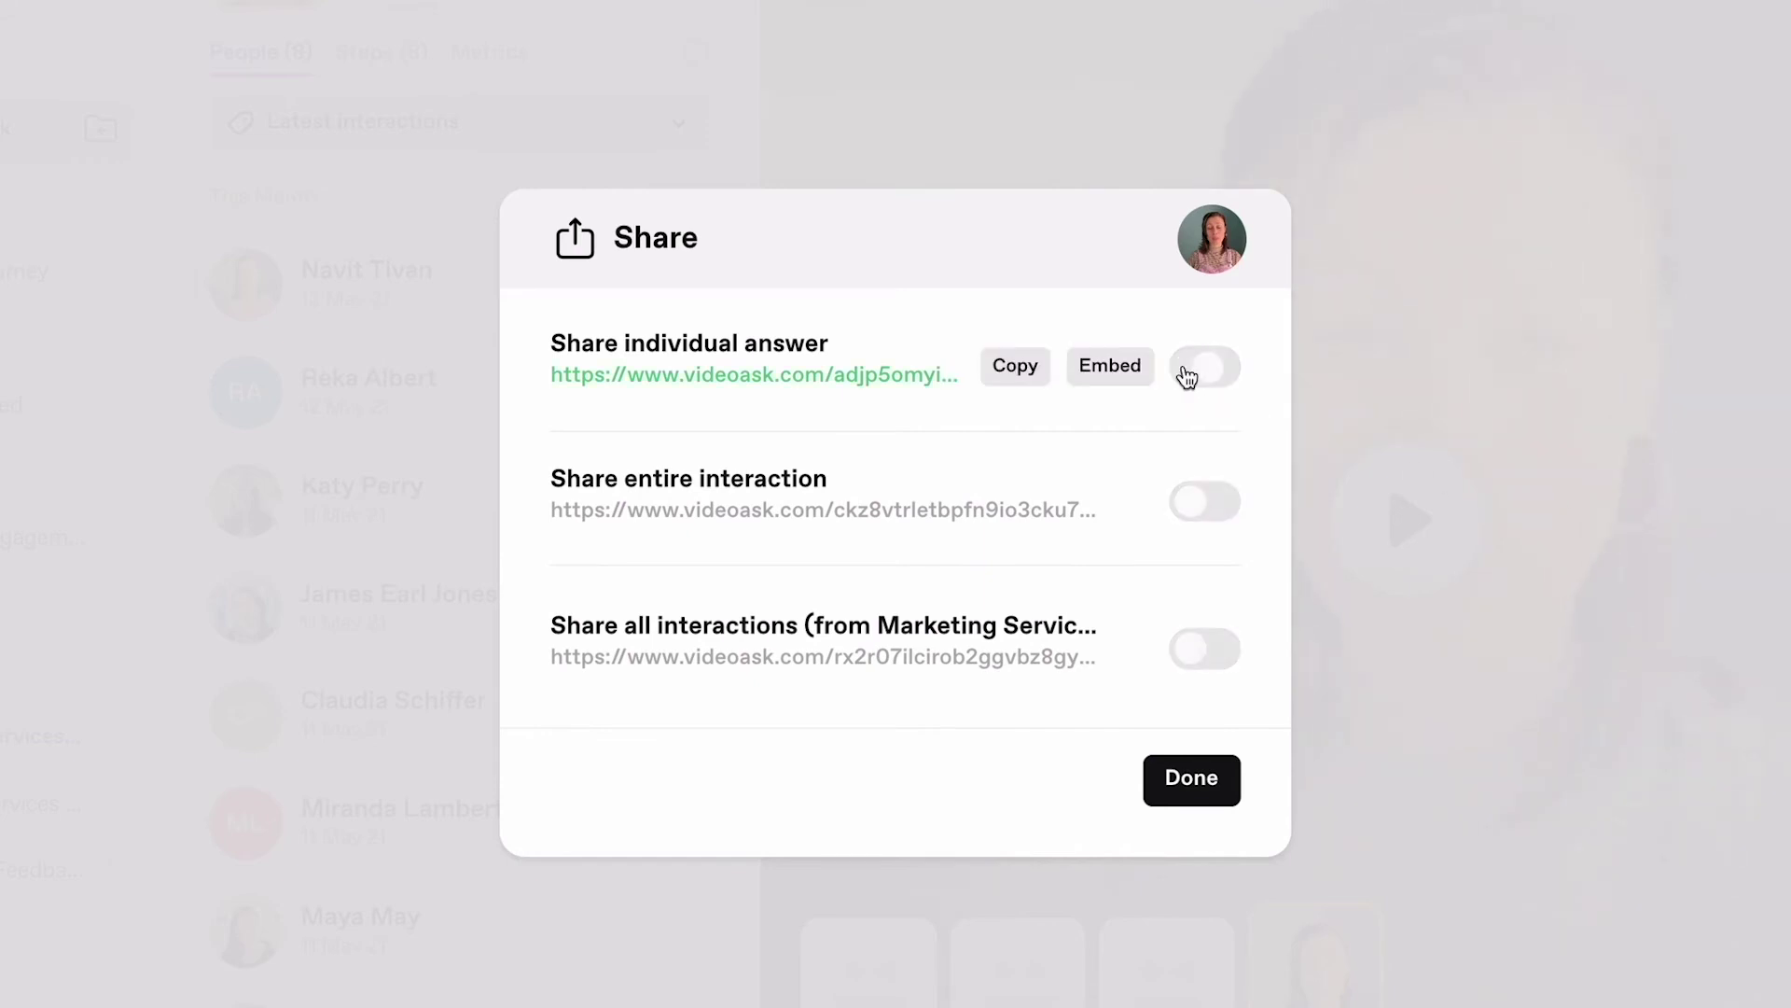
pyautogui.click(1183, 500)
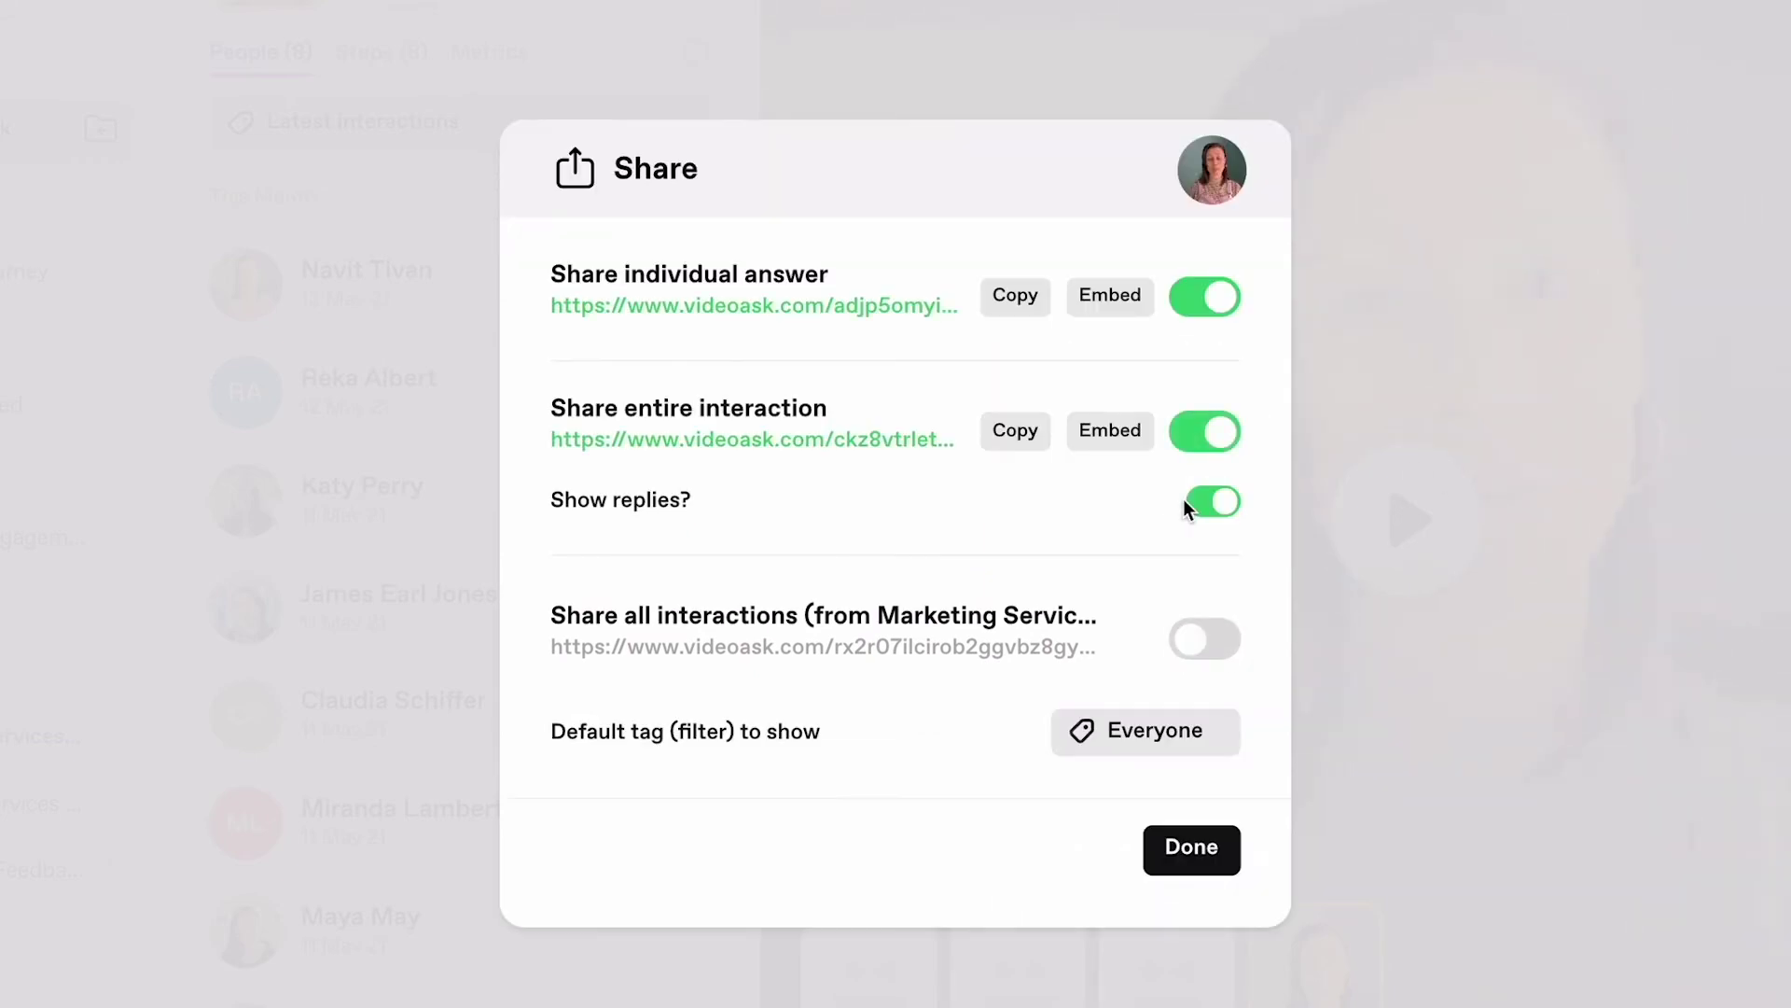
pyautogui.click(1199, 646)
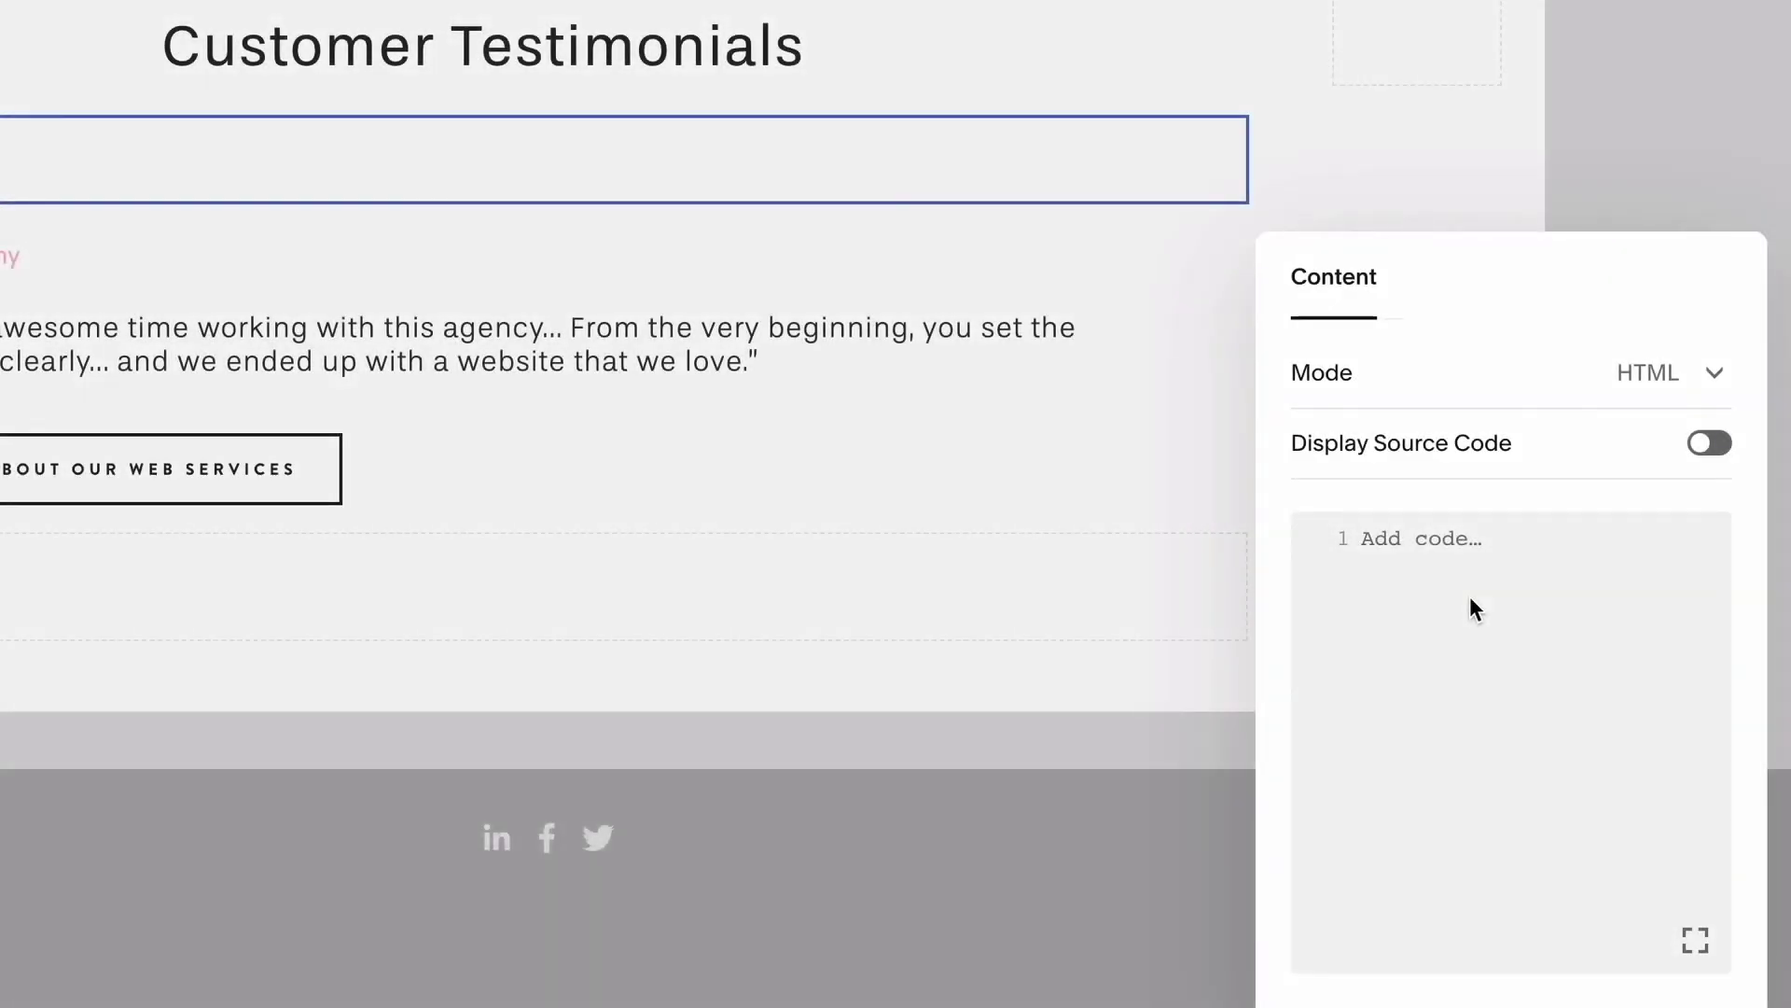
# Paste the VideoAsk iframe embed code into the Customer Testimonials code block.
pyautogui.write('<iframe src="https://www.videoask.com/adjp5omyir12j21kp715r9vghruuek3j5use6x7y" allow="autoplay *; encrypted-media *; fullscreen *;" width="100%" height="600px" style="border: none; border-radius: 24px"> </iframe>')
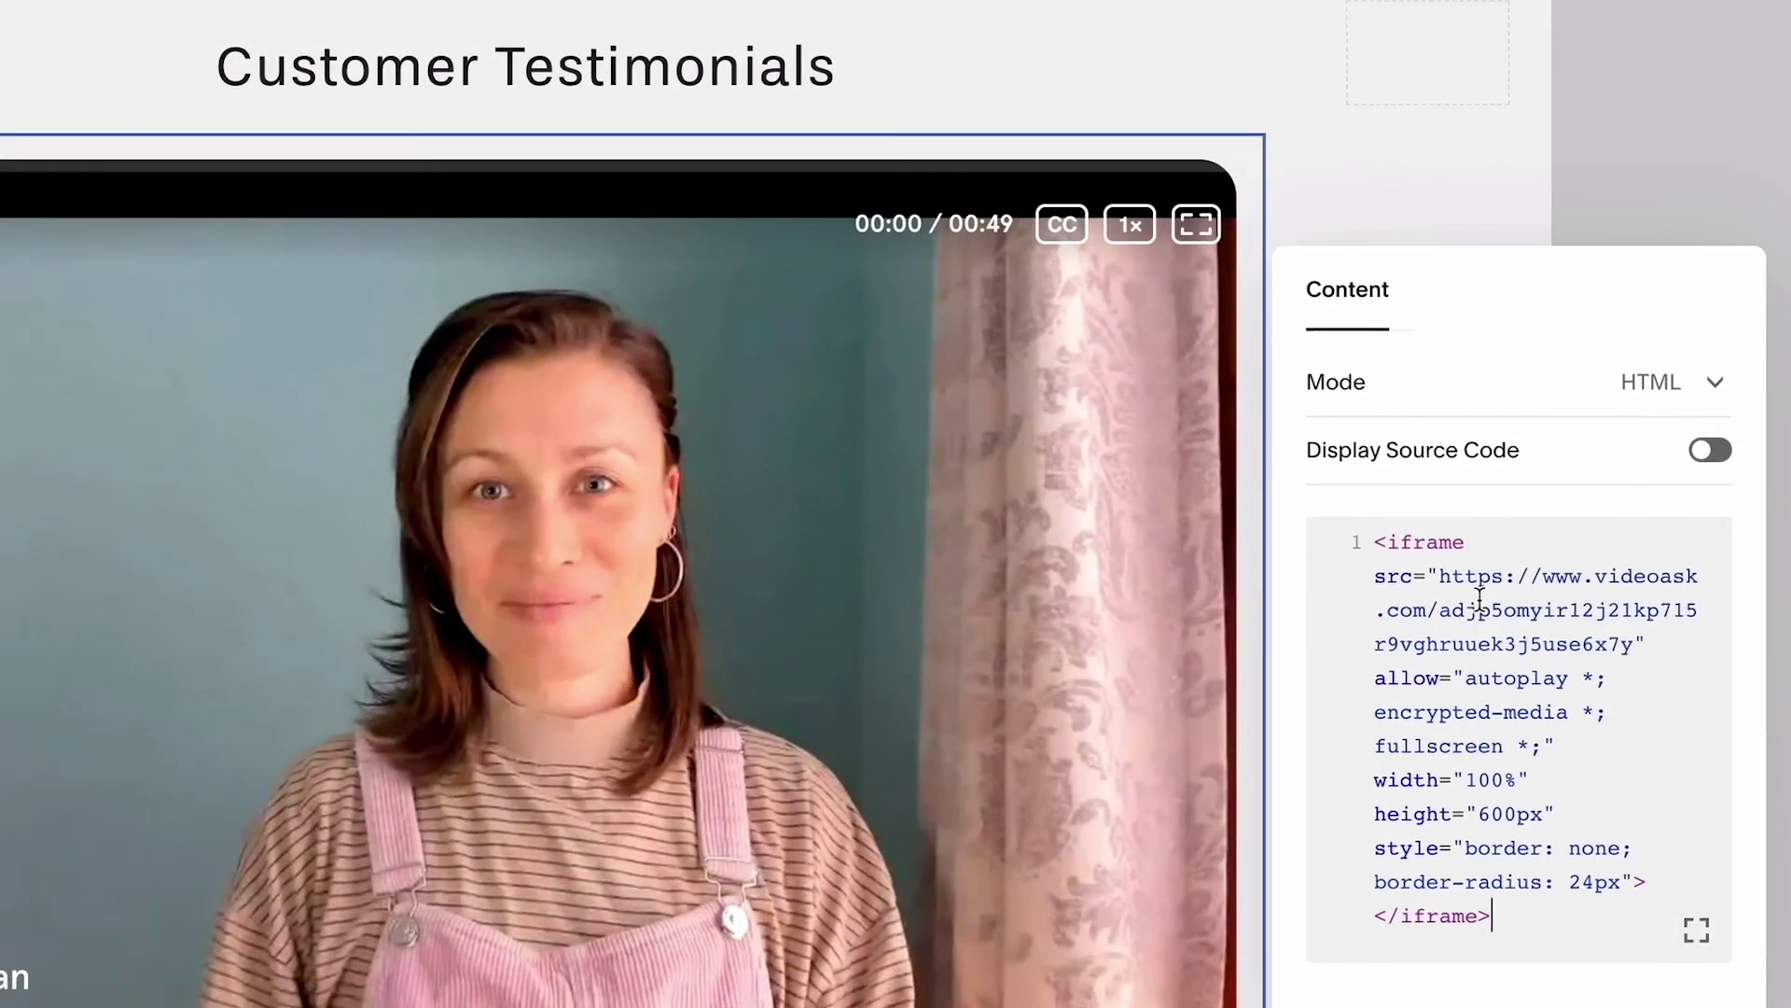